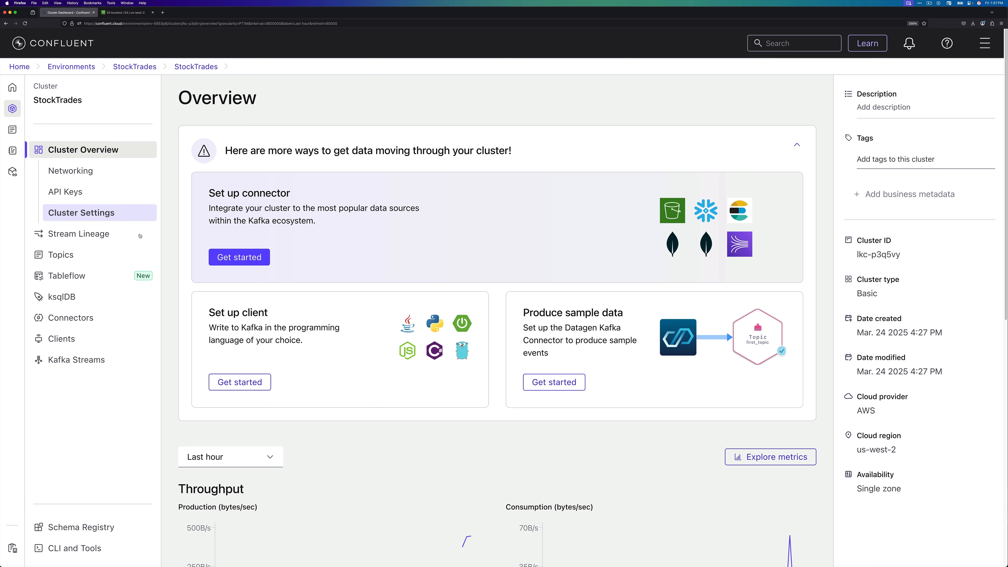
Step: Review the StockTrades cluster's connectors and topics, and return to the cluster overview
click(70, 318)
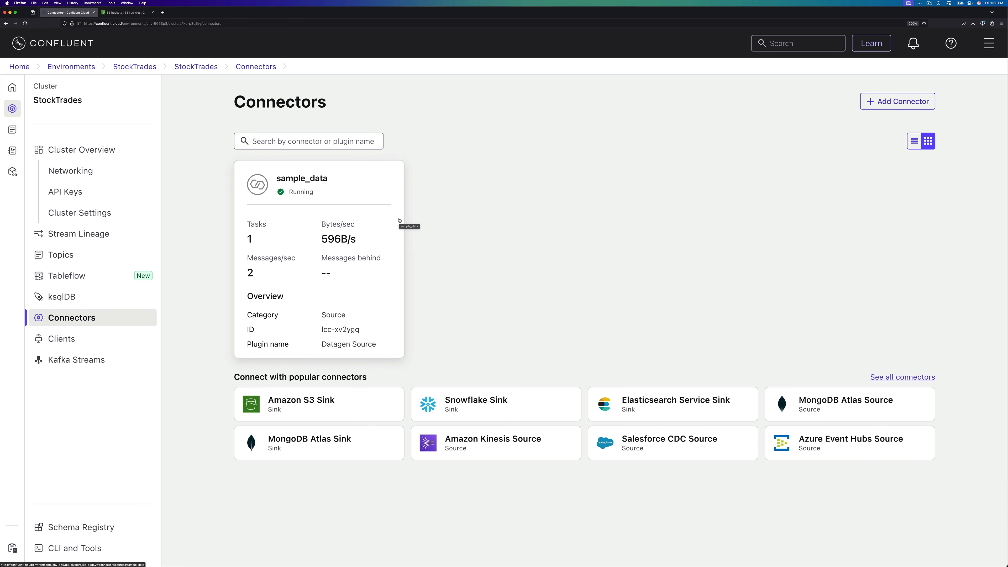
click(62, 255)
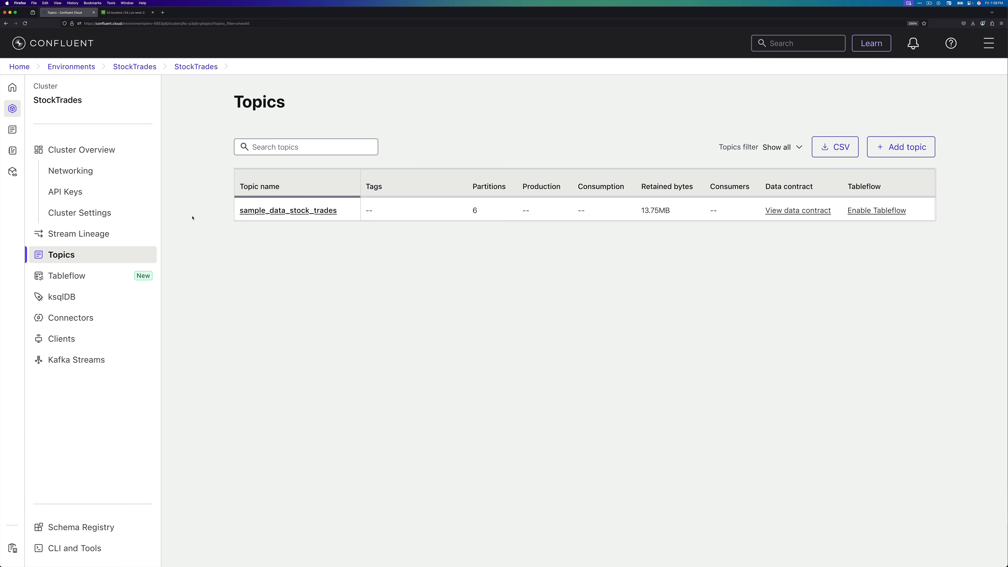
click(115, 150)
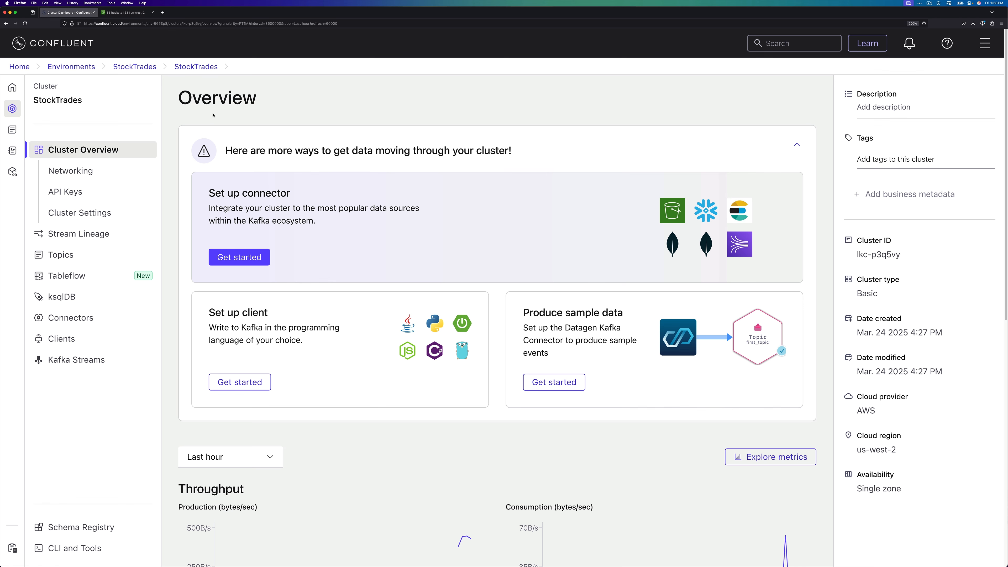
Step: Switch to the Amazon S3 console, check the objects in the realtimetradestock bucket, and return to the bucket list
click(124, 12)
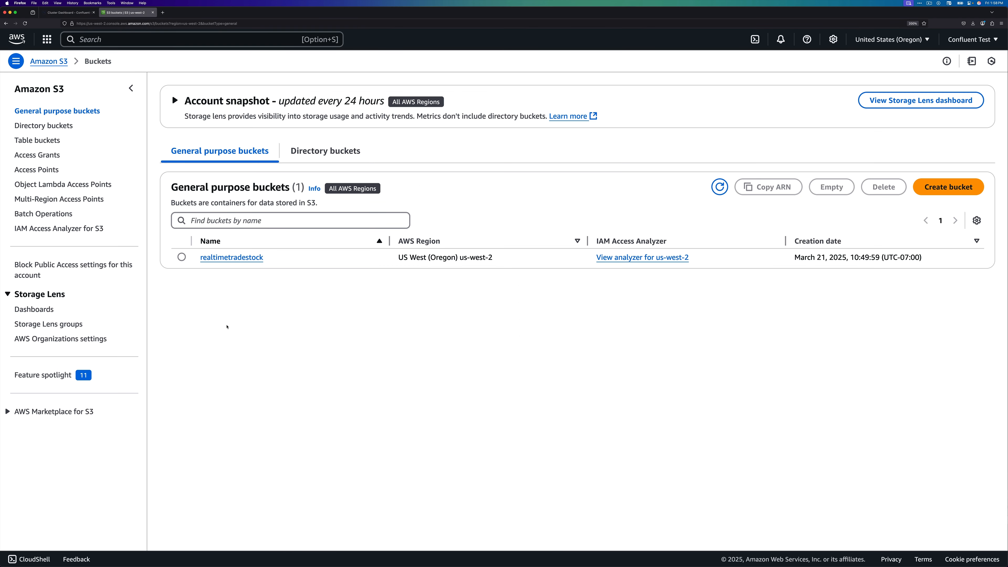
click(230, 258)
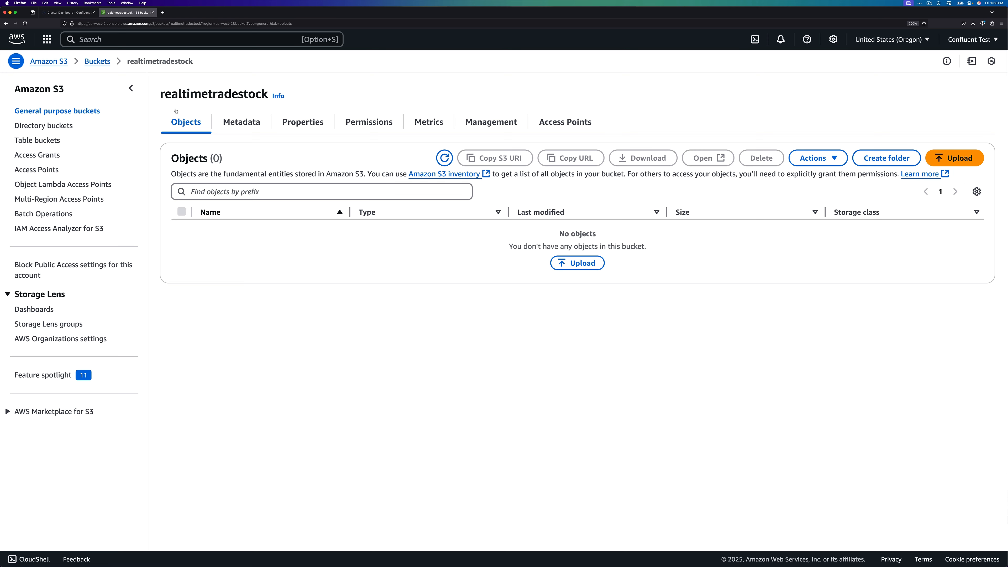
click(94, 63)
Step: Switch back to Confluent Cloud and start a provider integration in the StockTrades environment using a new AWS role
click(78, 15)
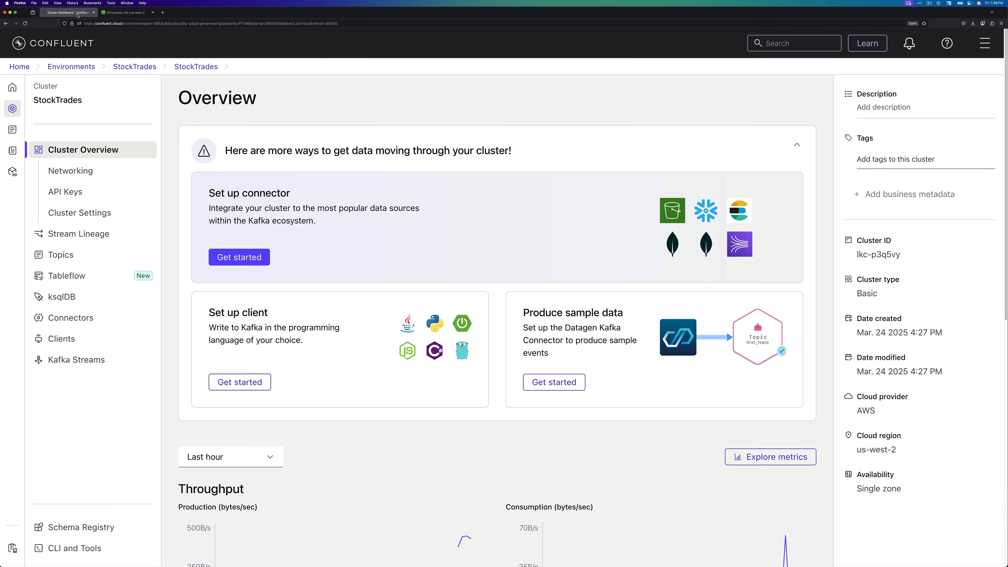
click(143, 67)
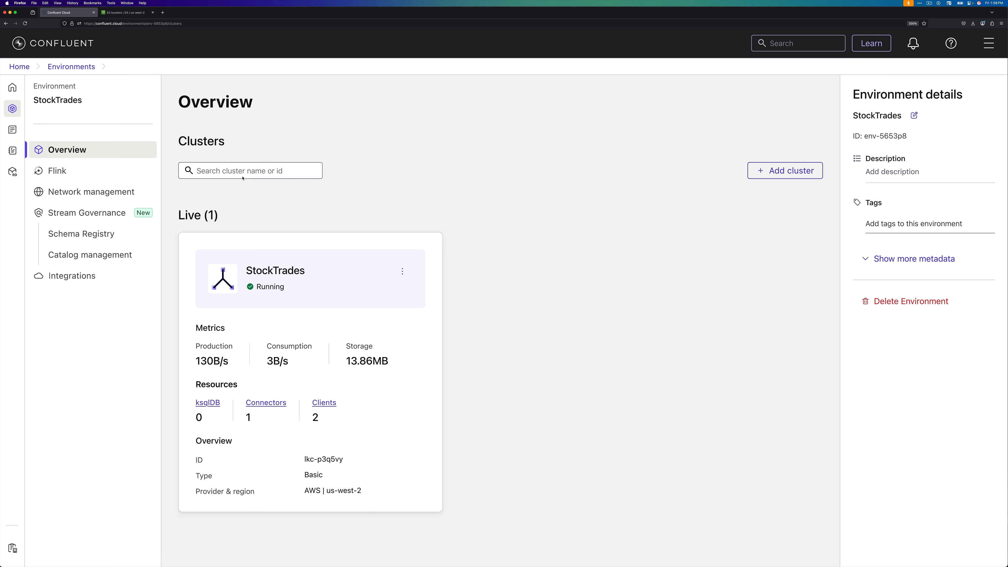
click(99, 282)
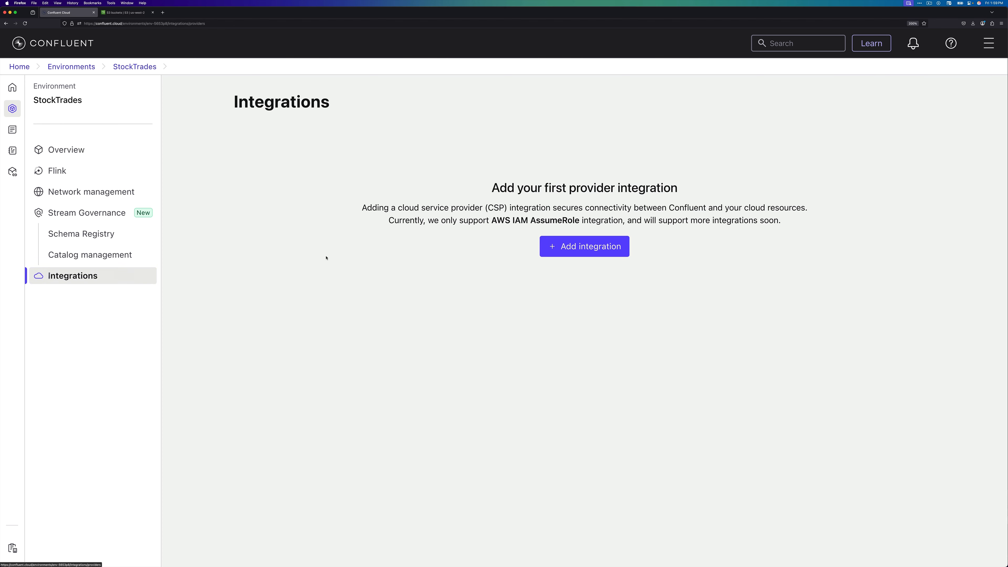
click(575, 244)
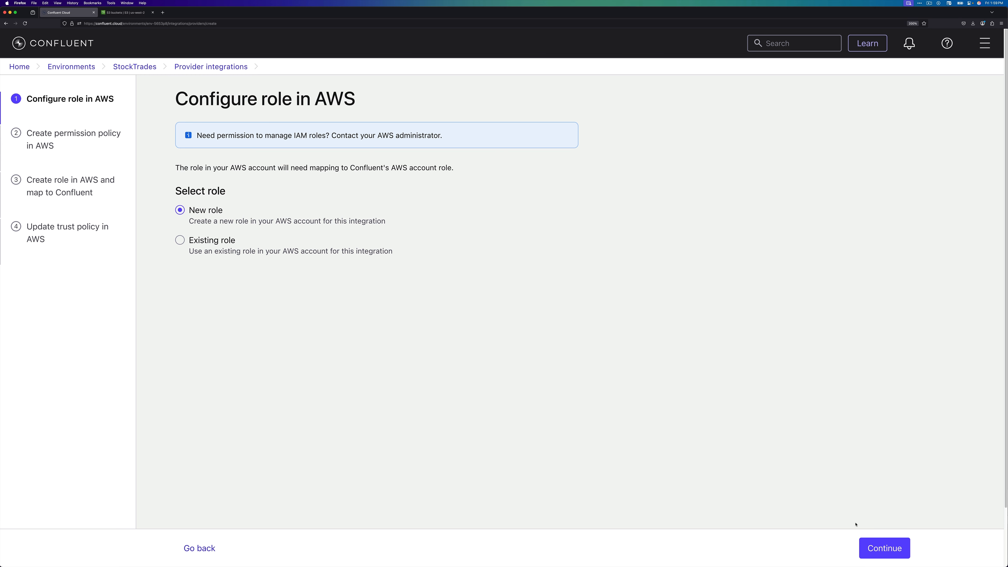
click(875, 547)
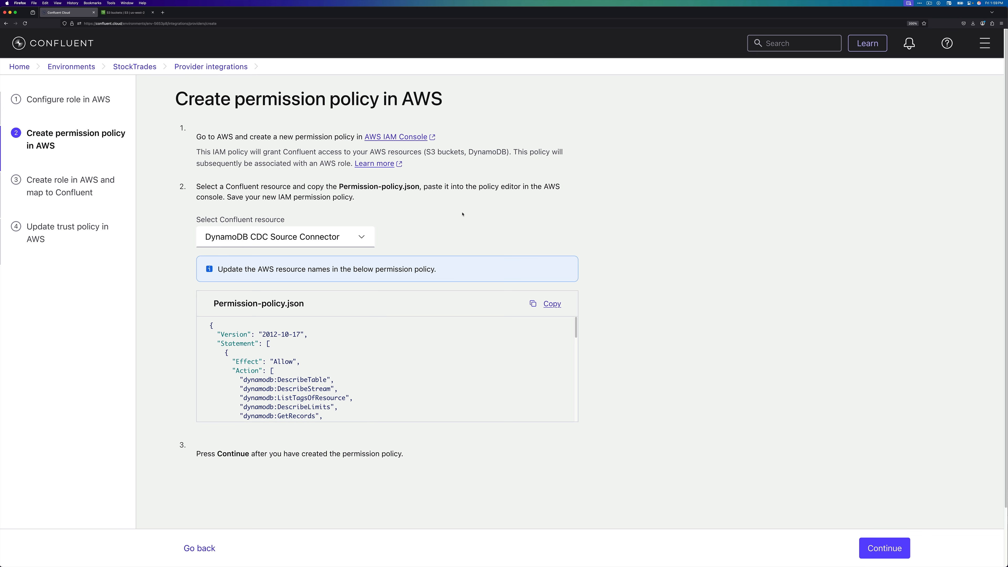
Step: Choose S3 Sink Connector as the Confluent resource and copy its Permission-policy.json
click(368, 239)
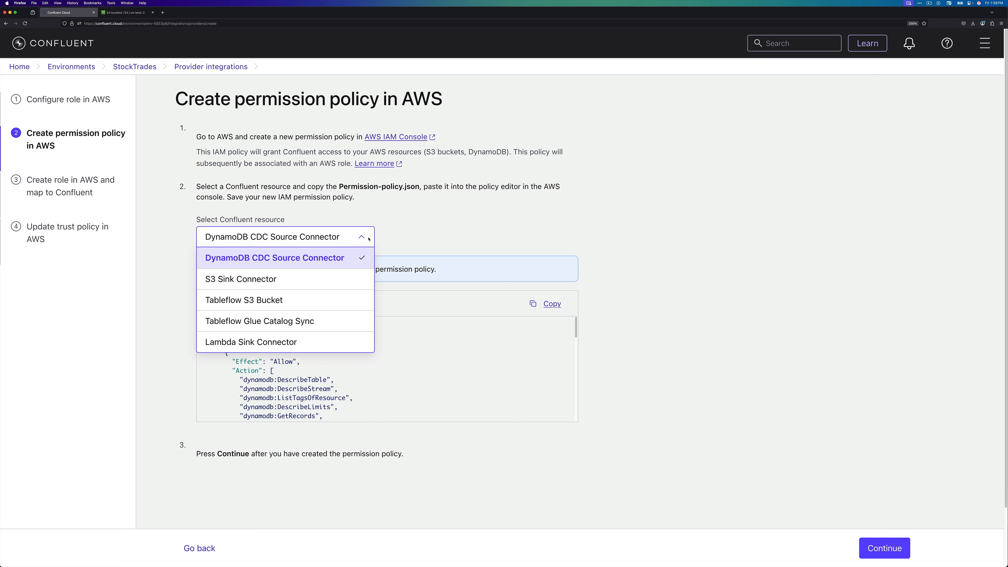
click(329, 280)
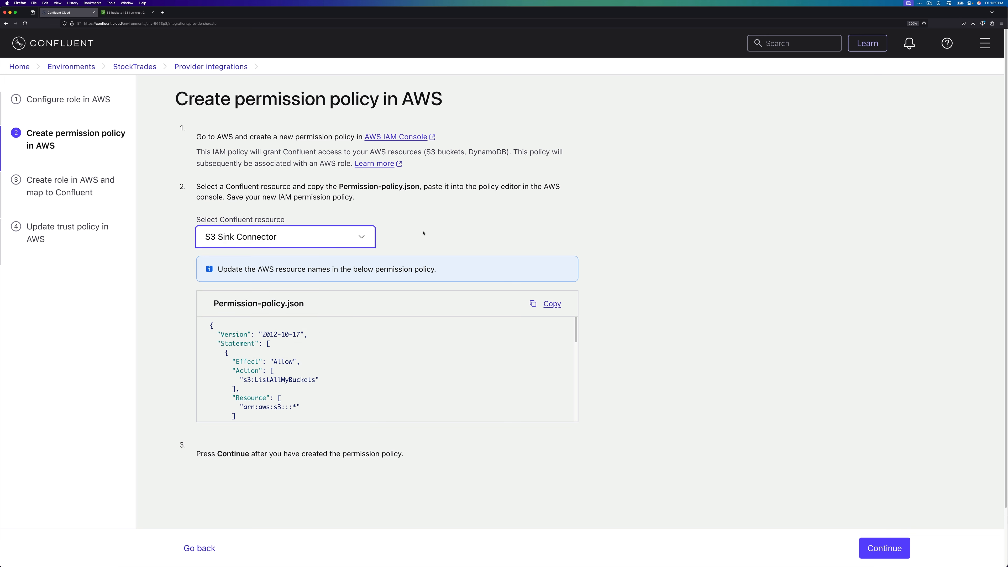
click(552, 304)
Step: Start a new policy in the AWS IAM console and replace its default JSON with the copied permission policy
click(395, 137)
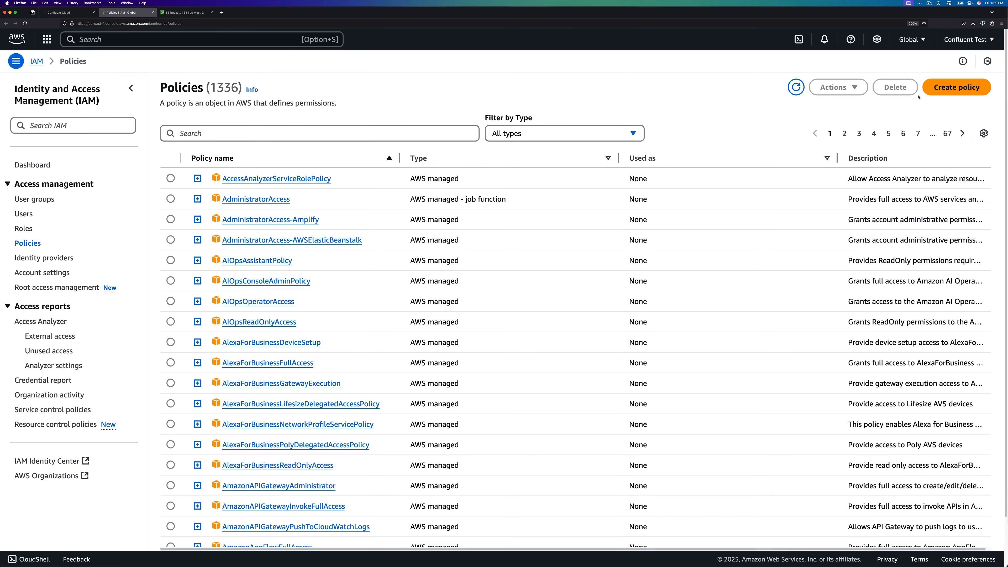
click(938, 93)
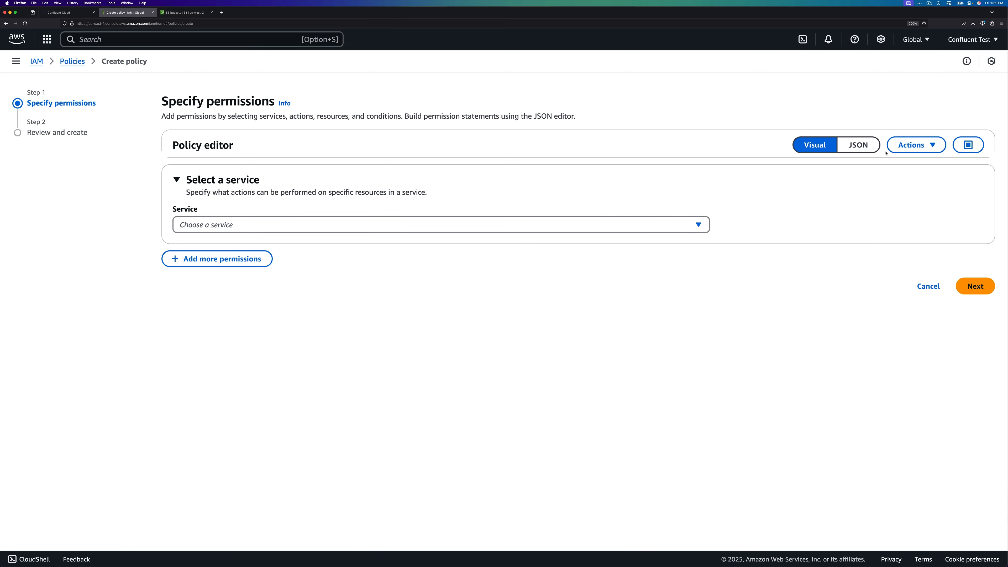
click(871, 147)
click(232, 264)
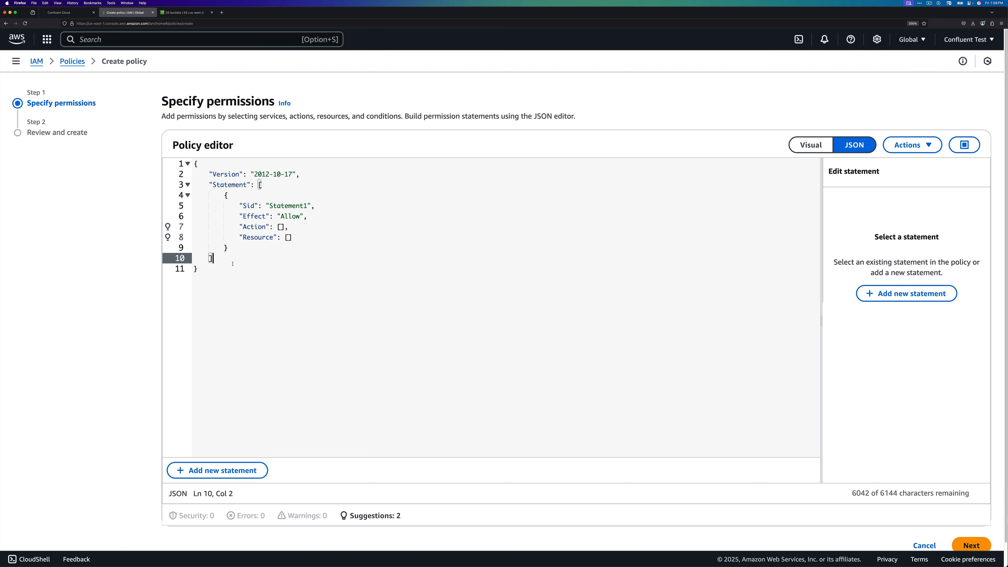
drag(206, 273, 174, 156)
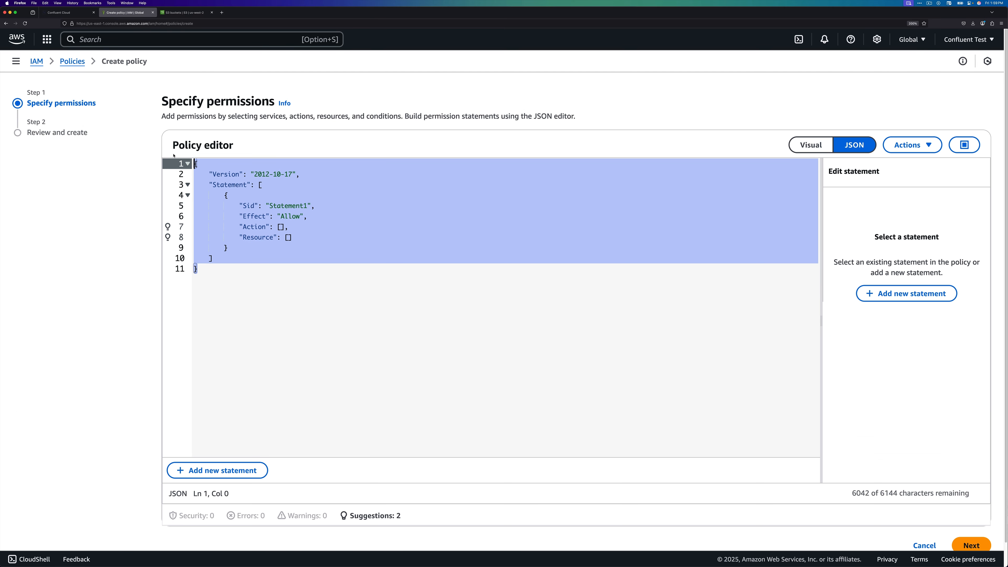
key(super+v)
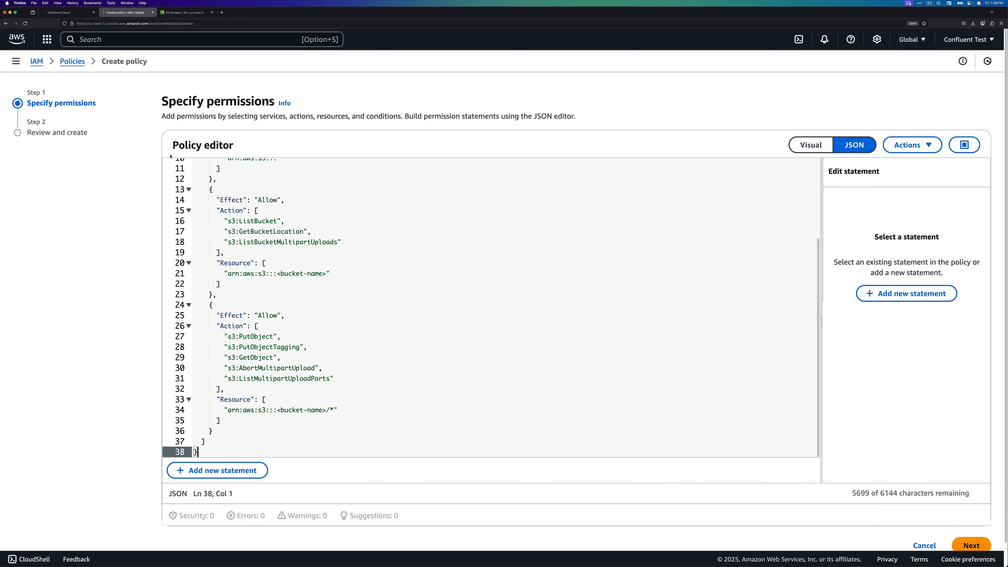
Step: Replace both <bucket-name> placeholders in the policy's S3 resource ARNs with the bucket name realtimetradestock
scroll(636, 220, down, 1)
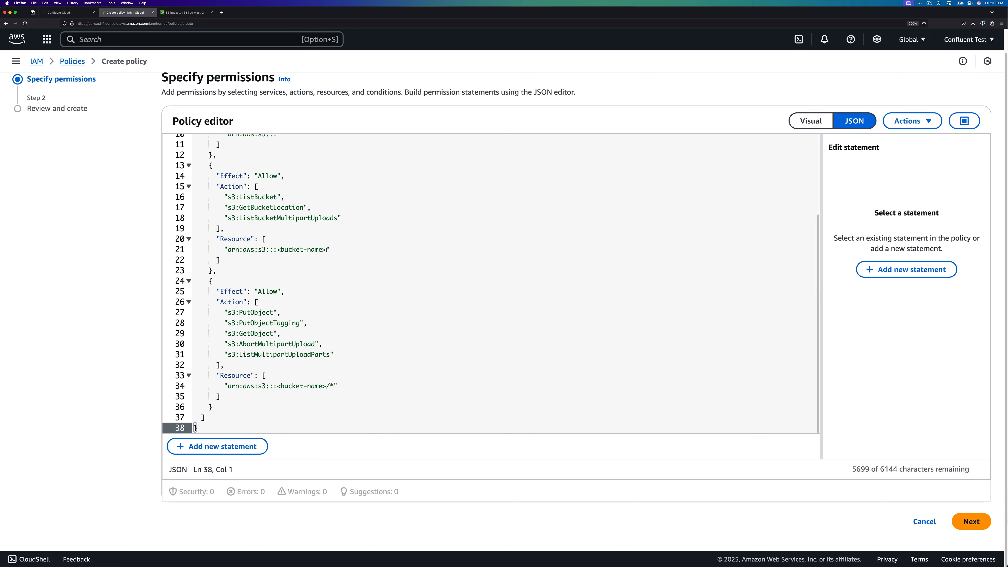
drag(327, 249, 277, 249)
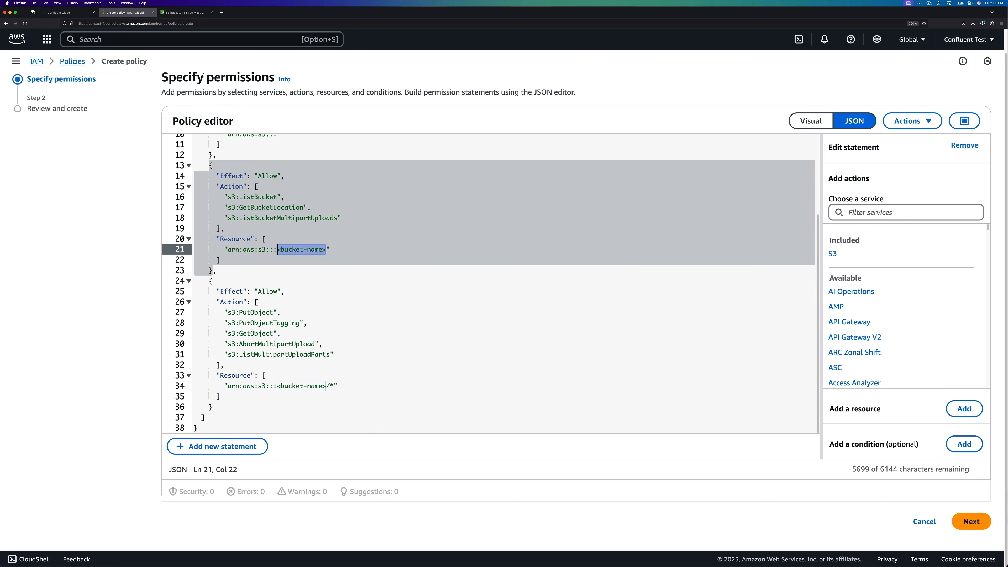
click(178, 13)
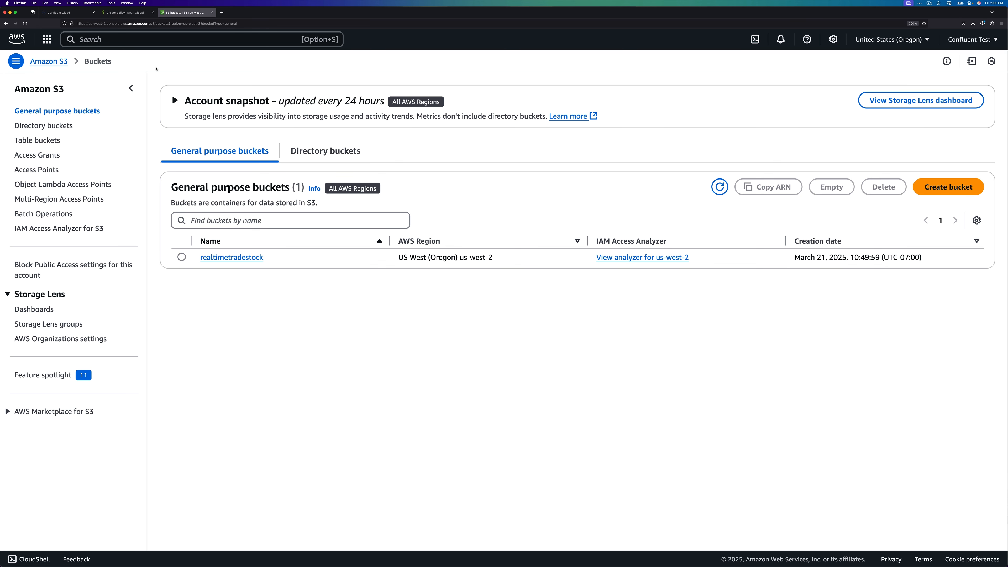
click(127, 13)
key(super+v)
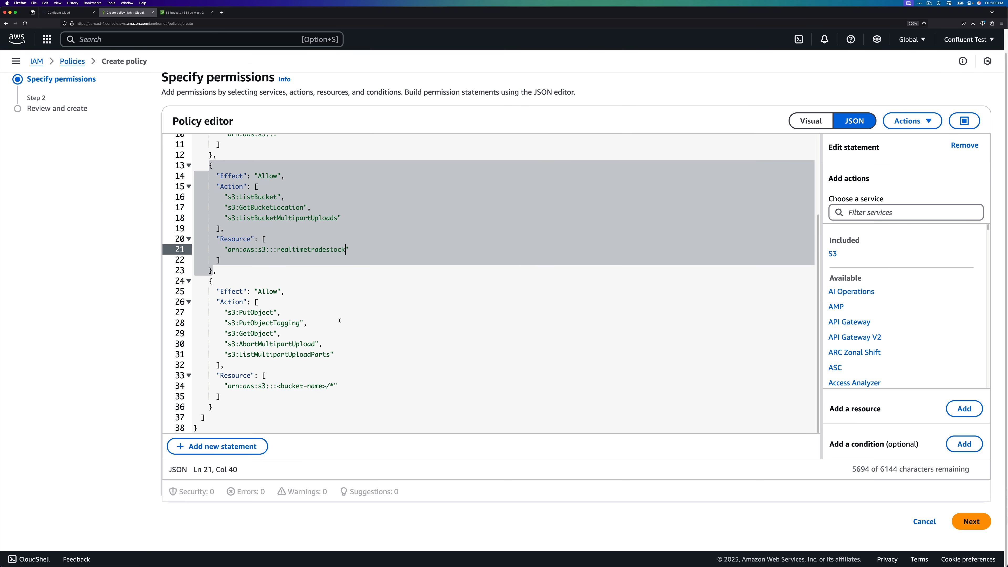
drag(326, 386, 277, 385)
click(327, 386)
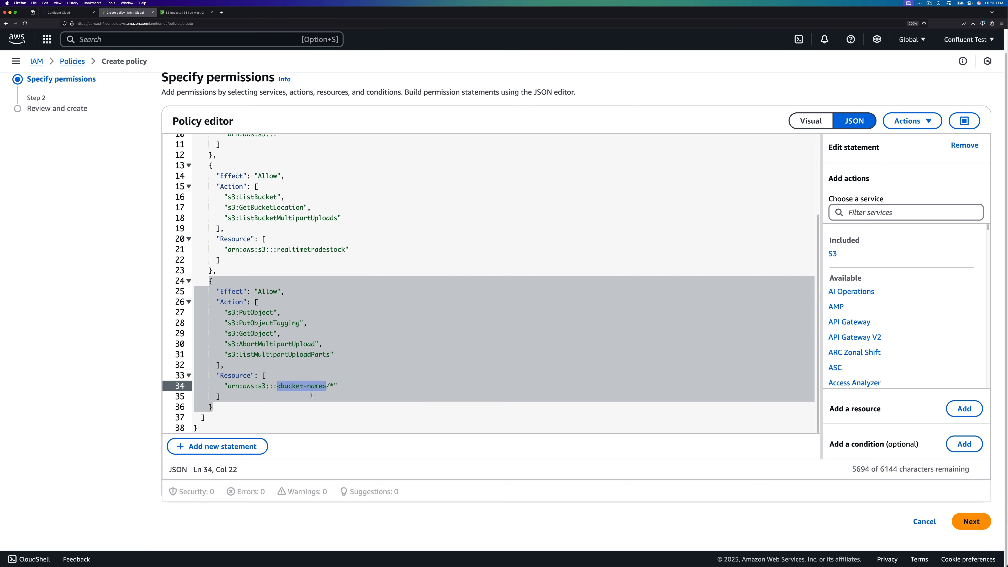
key(super+v)
Step: Create the policy with the name RealTimeStock_Policy and search the policy list for "stock"
click(970, 521)
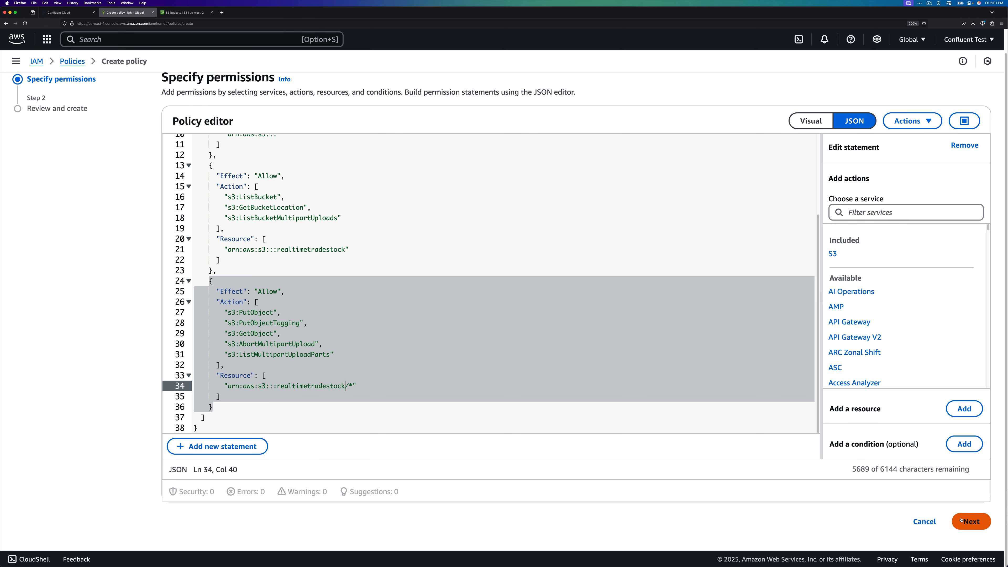
click(302, 115)
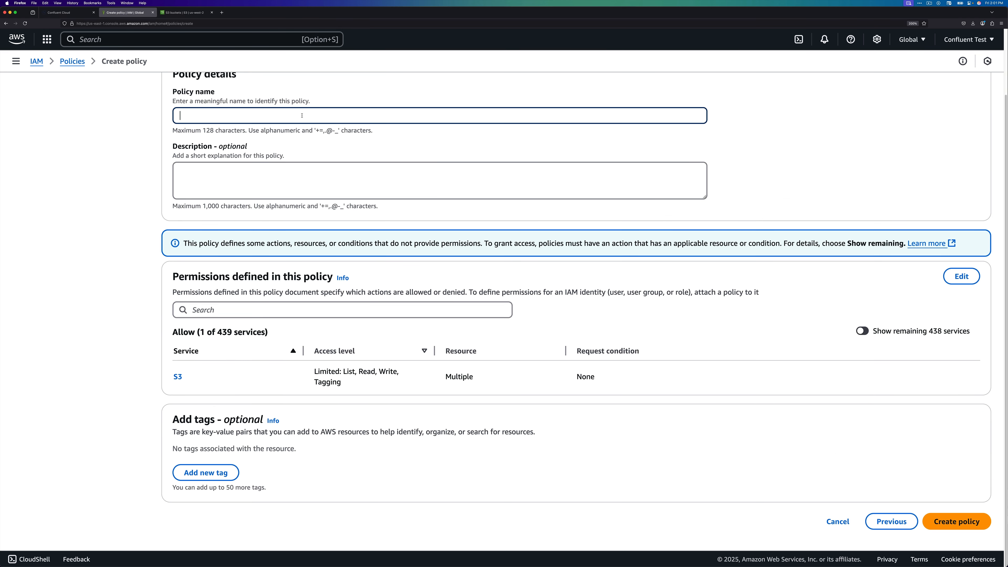
text(RealTimeStock_Policy)
key(Return)
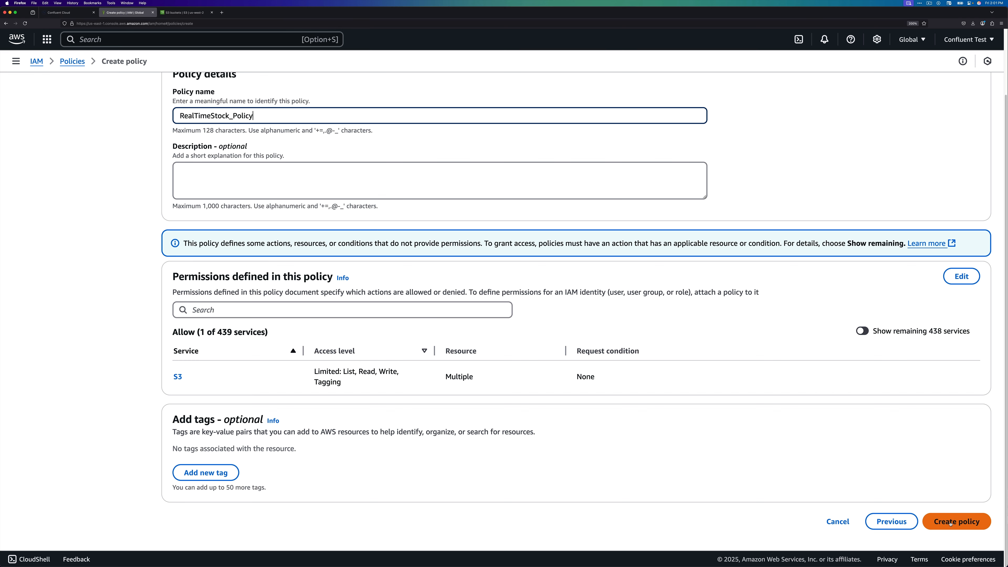
click(326, 162)
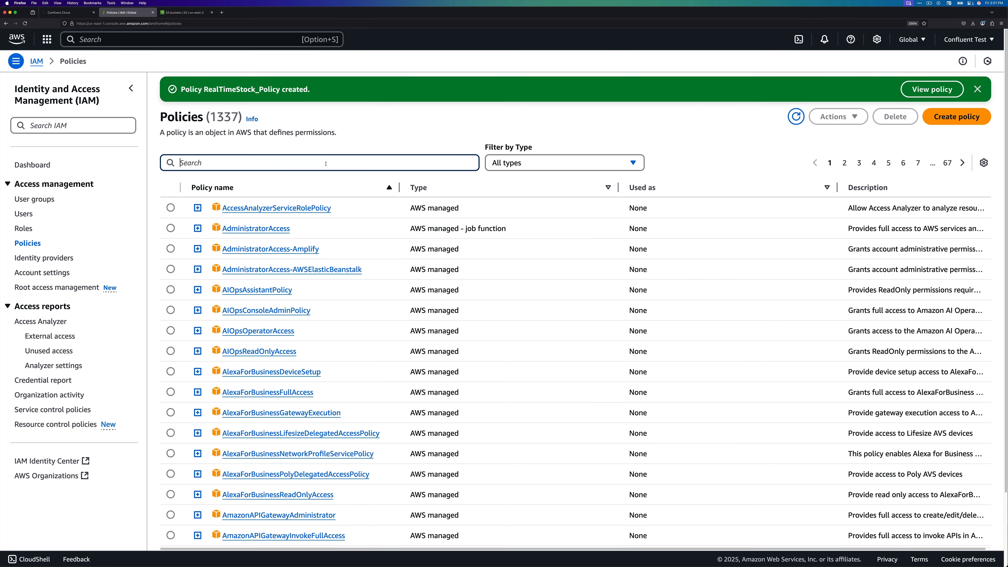
text(stock)
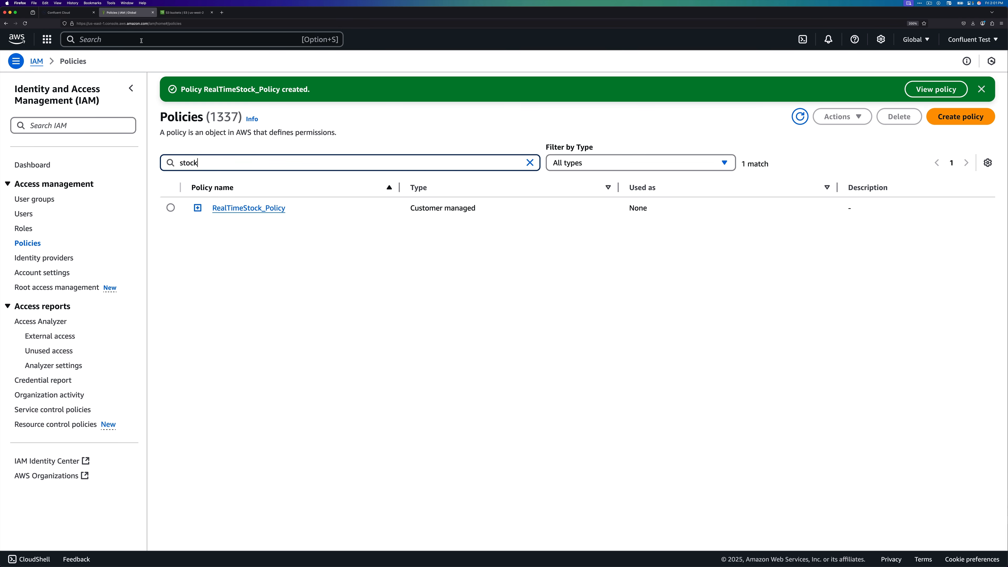
Step: Continue Confluent's integration setup to role creation and start a new AWS IAM role with the Custom trust policy entity type
click(59, 12)
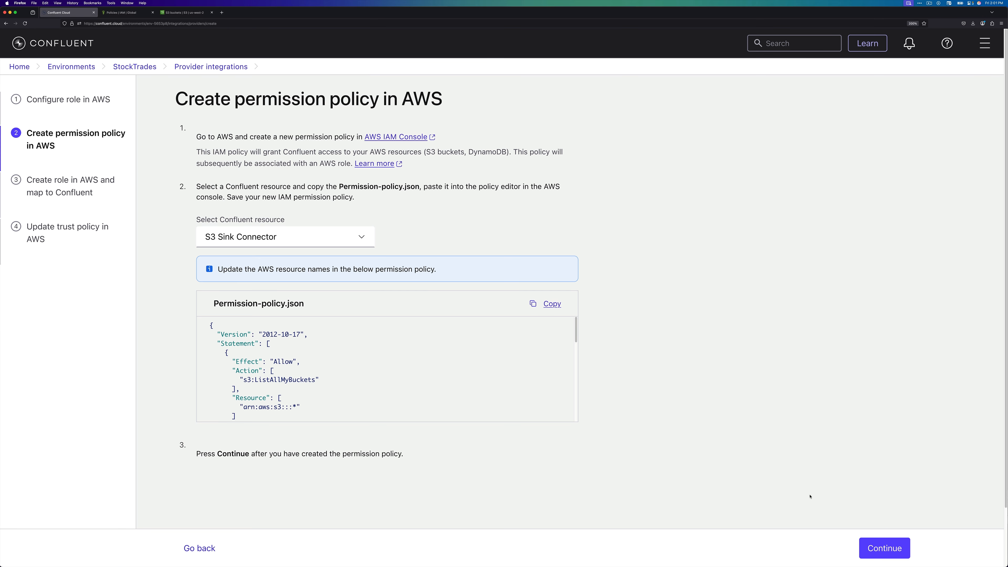
click(884, 548)
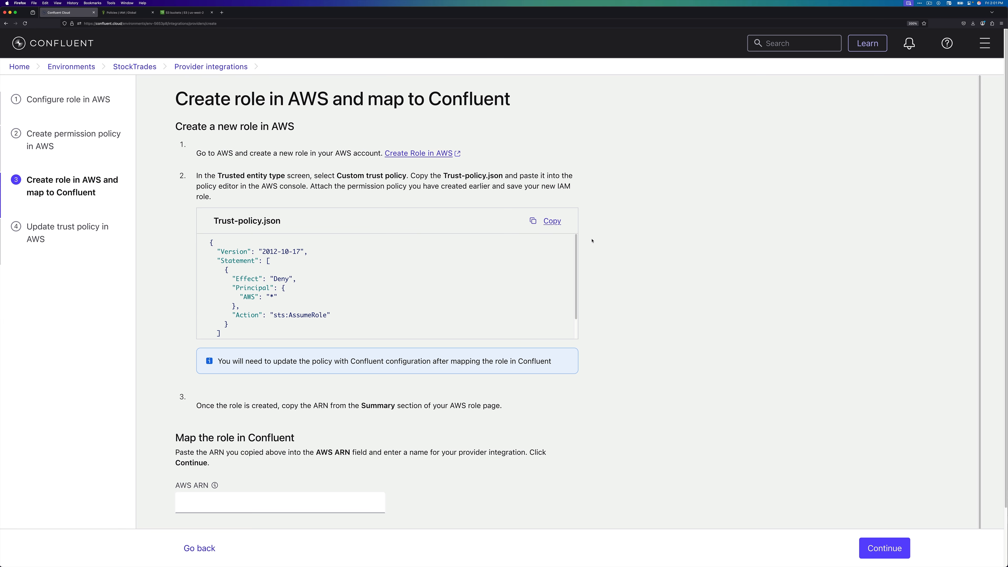
click(441, 155)
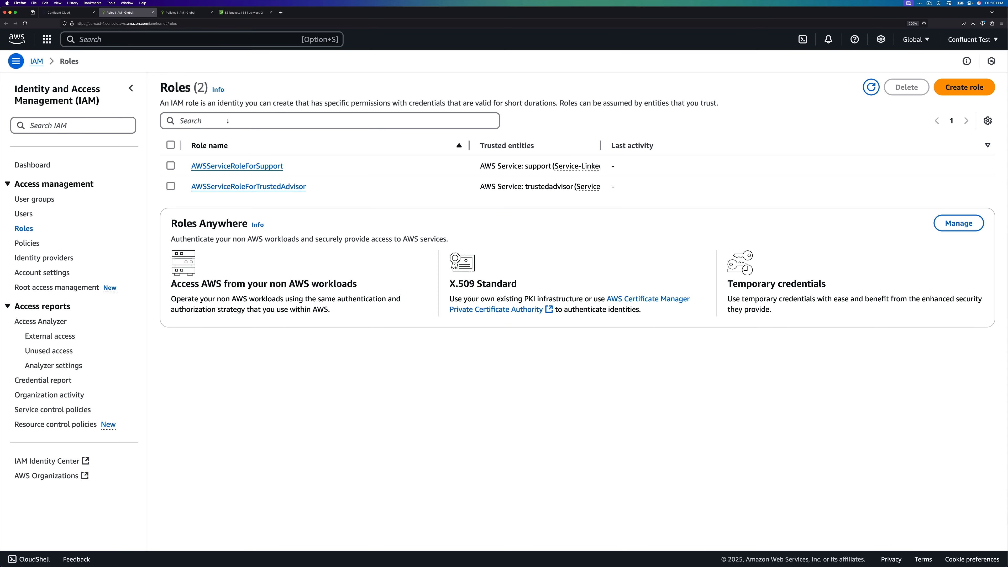
click(964, 87)
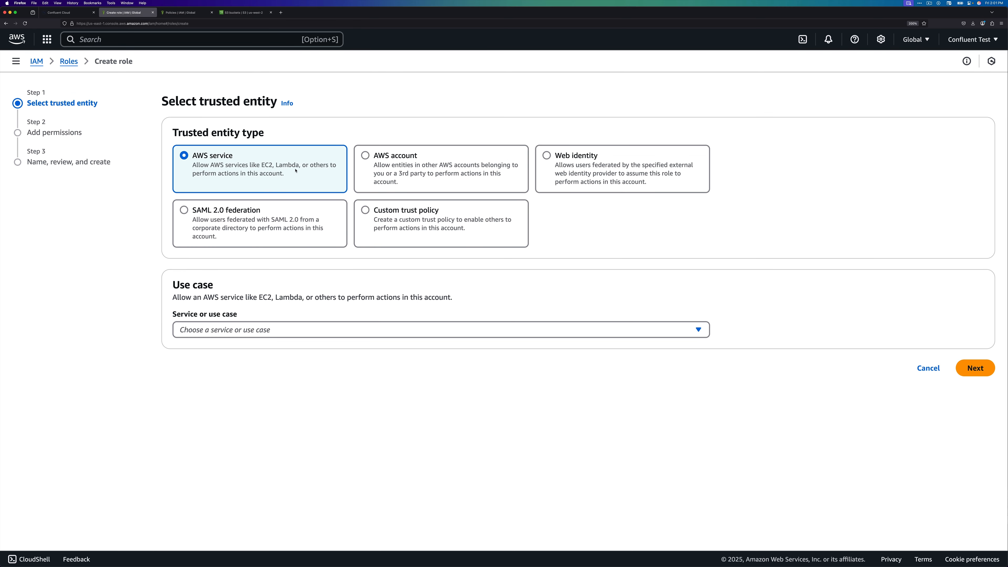
click(411, 215)
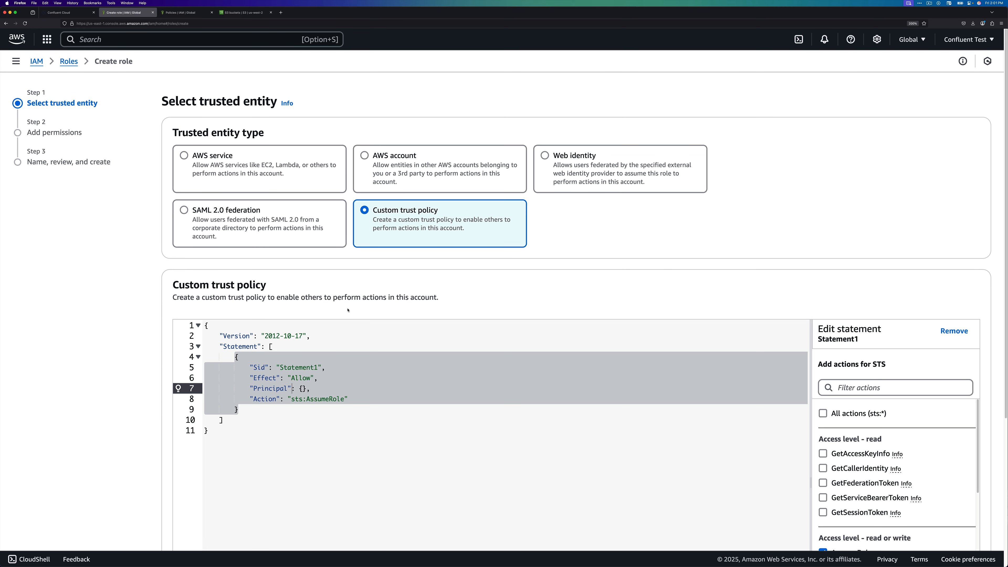
Step: Replace the default trust policy with Confluent's Trust-policy.json, which denies sts:AssumeRole to all AWS principals, and proceed to adding permissions
drag(205, 448, 199, 325)
text({   "Version": "2012-10-17",   "Statement": [     {       "Effect": "Deny",       "Principal": {         "AWS": "*"       },       "Action": "sts:AssumeRole"     }   ] })
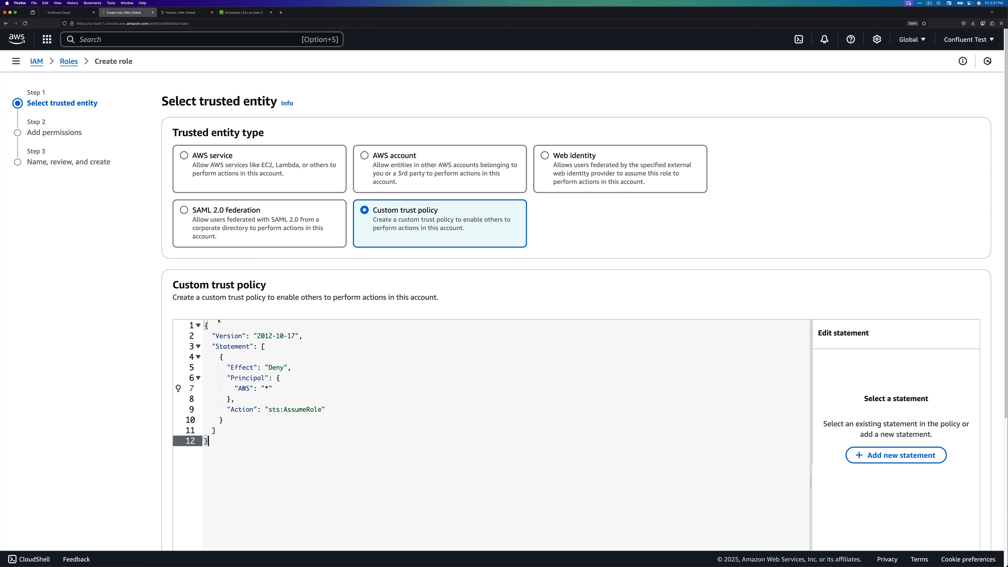
scroll(704, 310, down, 5)
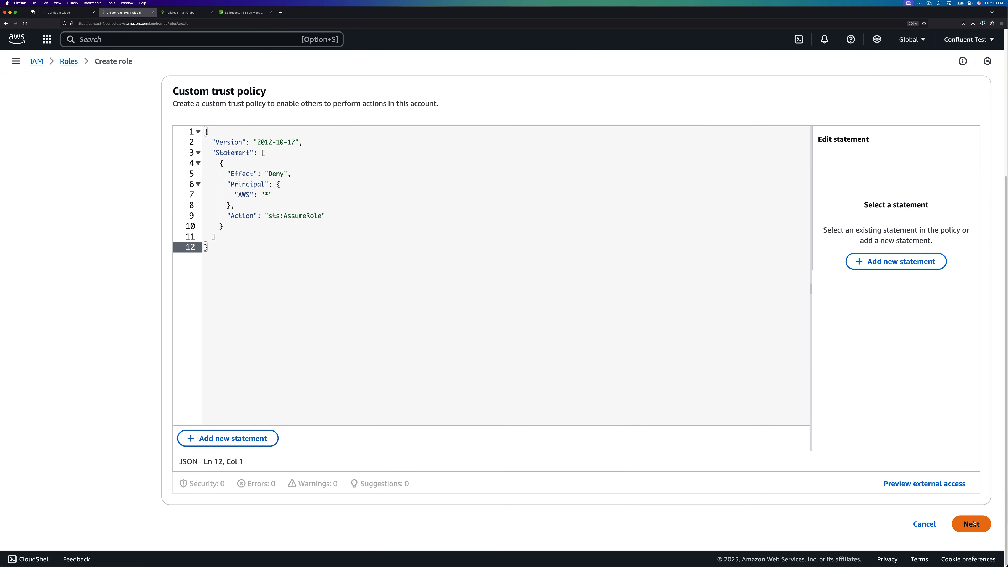
click(973, 523)
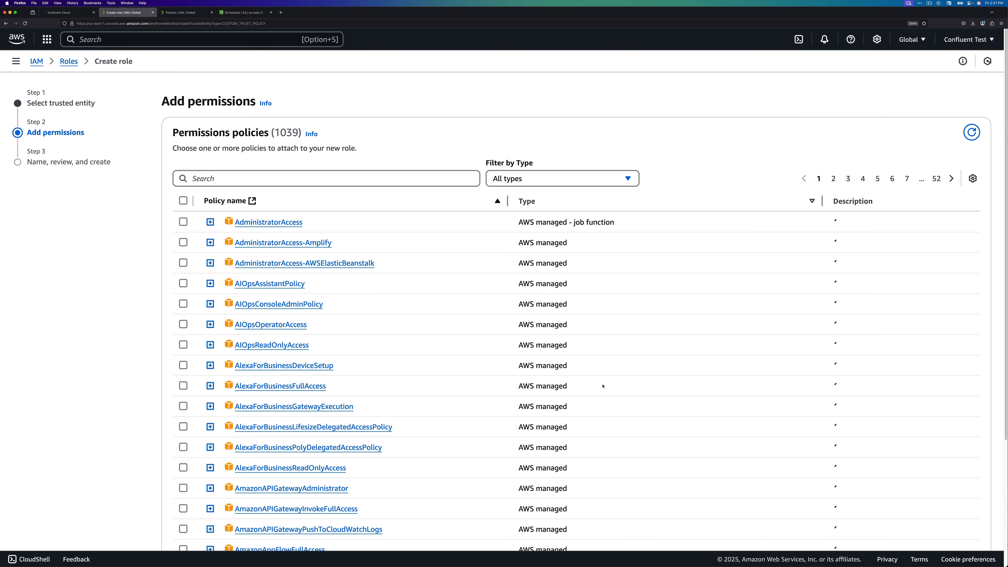
Step: Find RealTimeStock_Policy by searching for "stock", attach it to the new role, and proceed to the naming and review stage
click(278, 178)
text(stock)
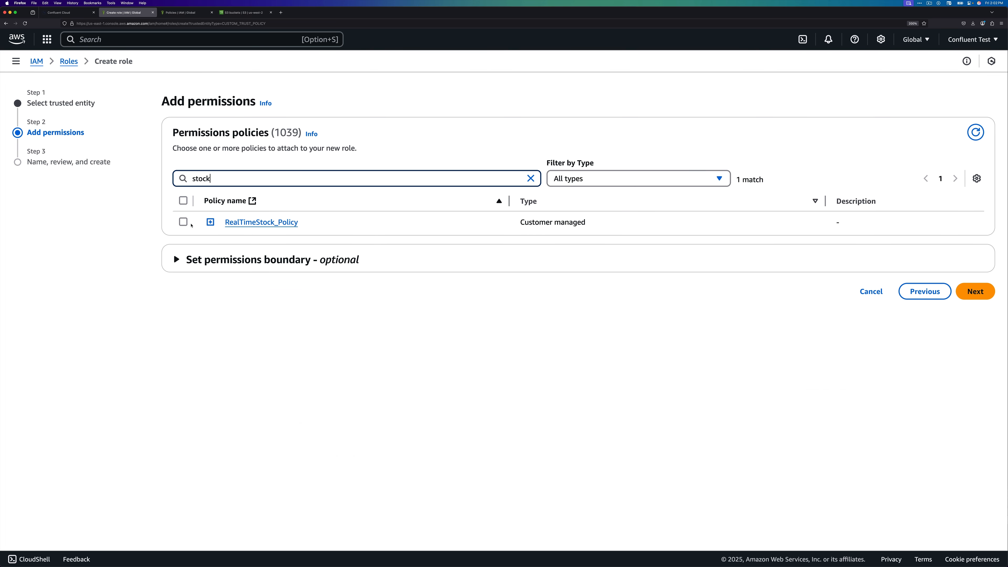
click(182, 221)
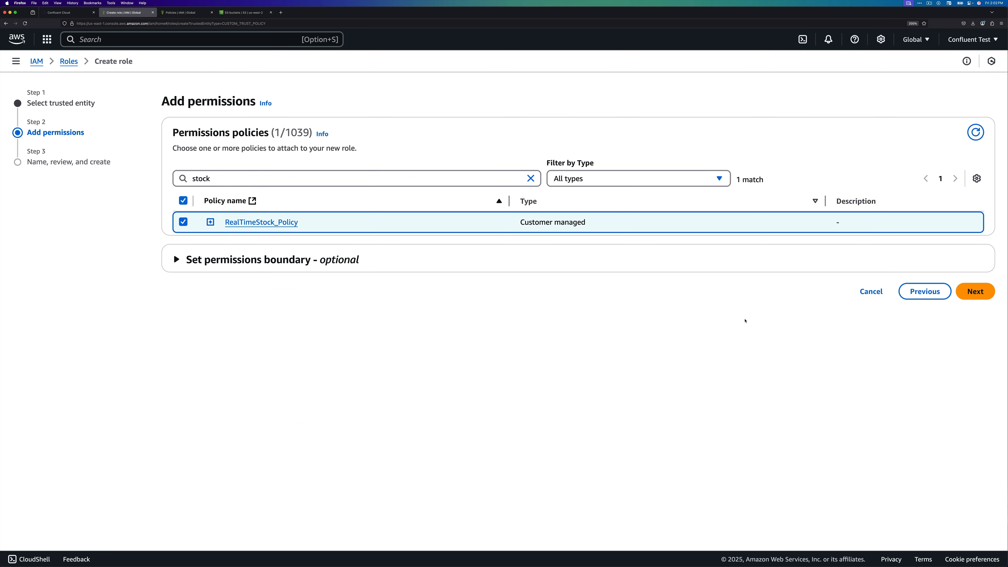
click(962, 300)
Step: Name the role StockTrades_Role and create it
click(294, 131)
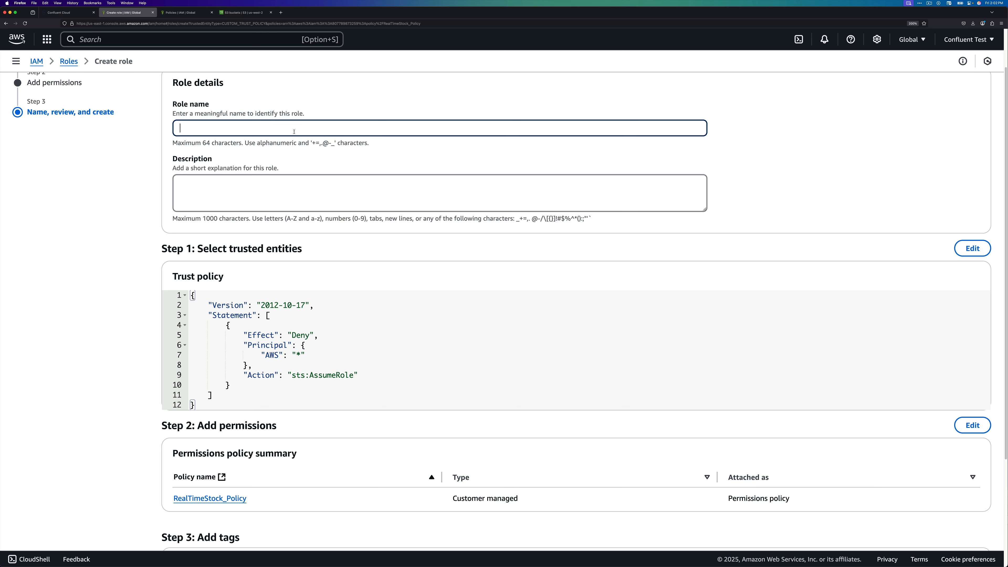
text(StockTrades_Role)
scroll(920, 516, down, 4)
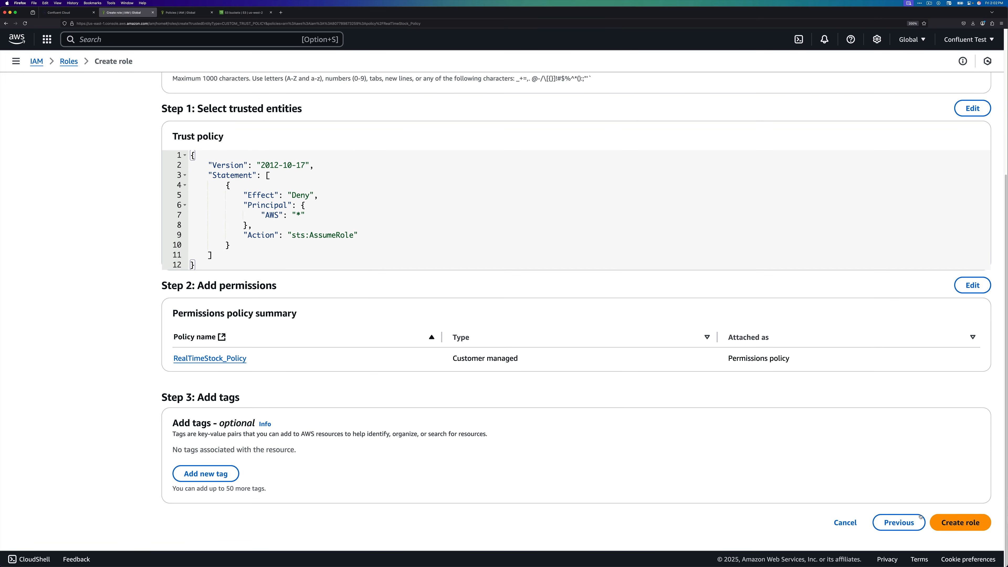
click(936, 521)
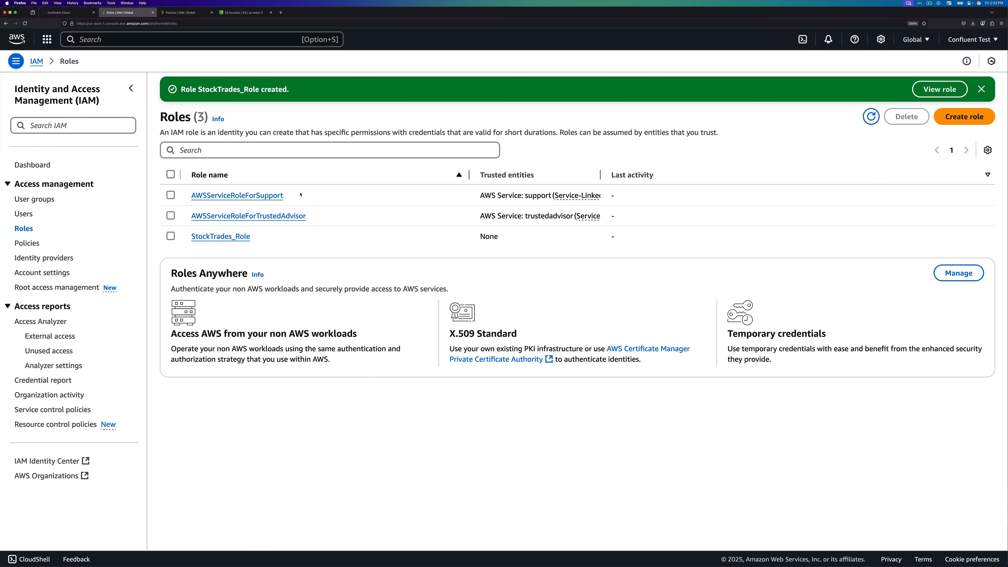
Step: Copy the ARN of StockTrades_Role from its AWS summary into the AWS ARN field of Confluent's role mapping
click(221, 236)
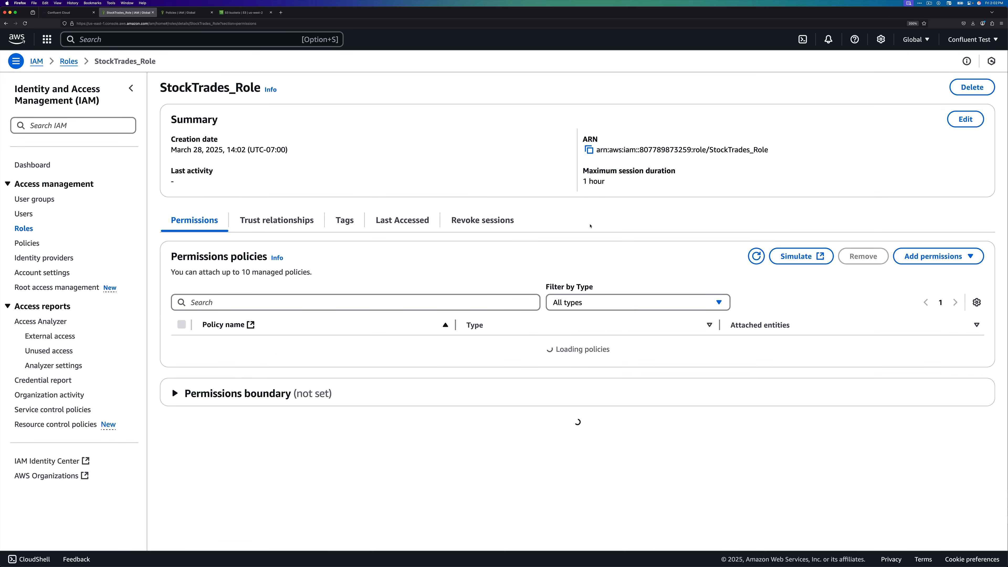
click(588, 149)
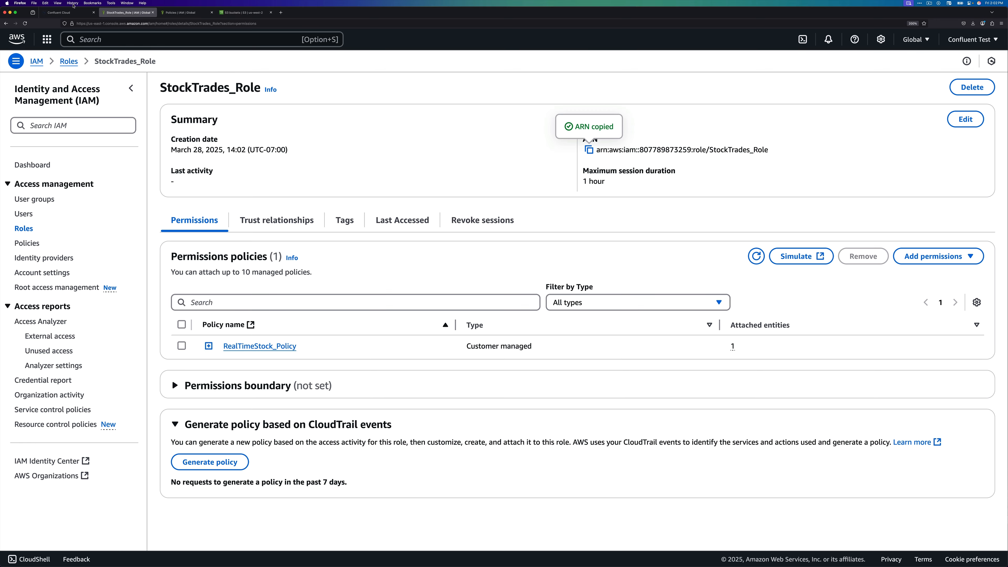
click(66, 12)
click(309, 502)
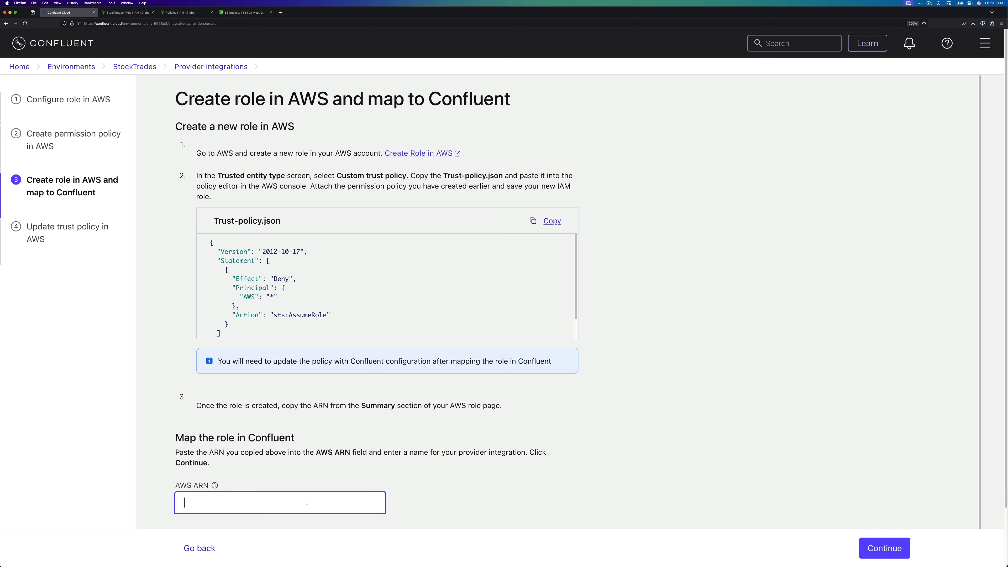
key(super+v)
Step: Name the provider integration AWS_Stock and continue to the trust policy update
scroll(543, 480, down, 4)
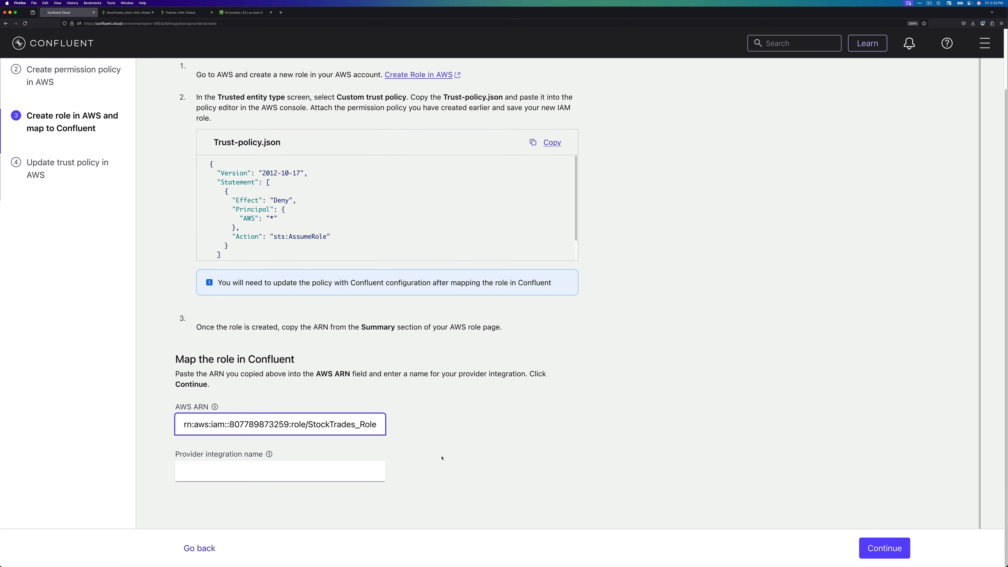
click(354, 471)
text(AWS_Stock)
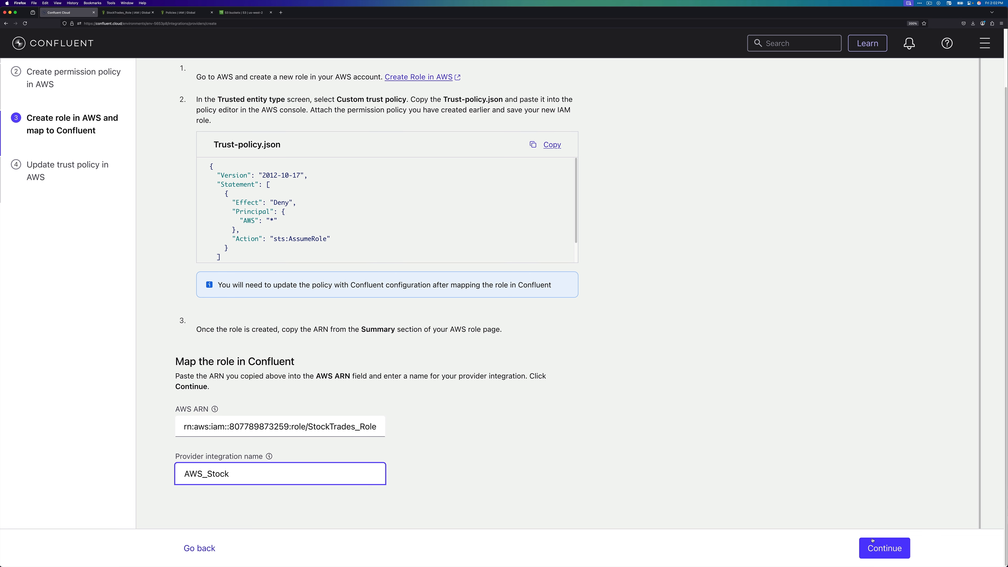
click(875, 546)
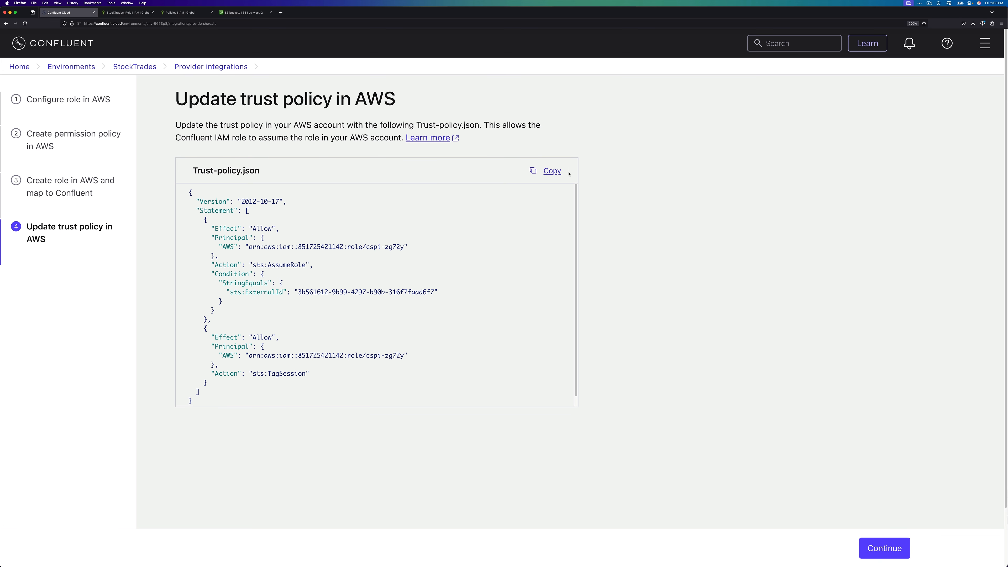
Step: Replace StockTrades_Role's trust policy in AWS with Confluent's updated Trust-policy.json, save it, and finish the provider integration setup in Confluent
click(551, 171)
click(127, 13)
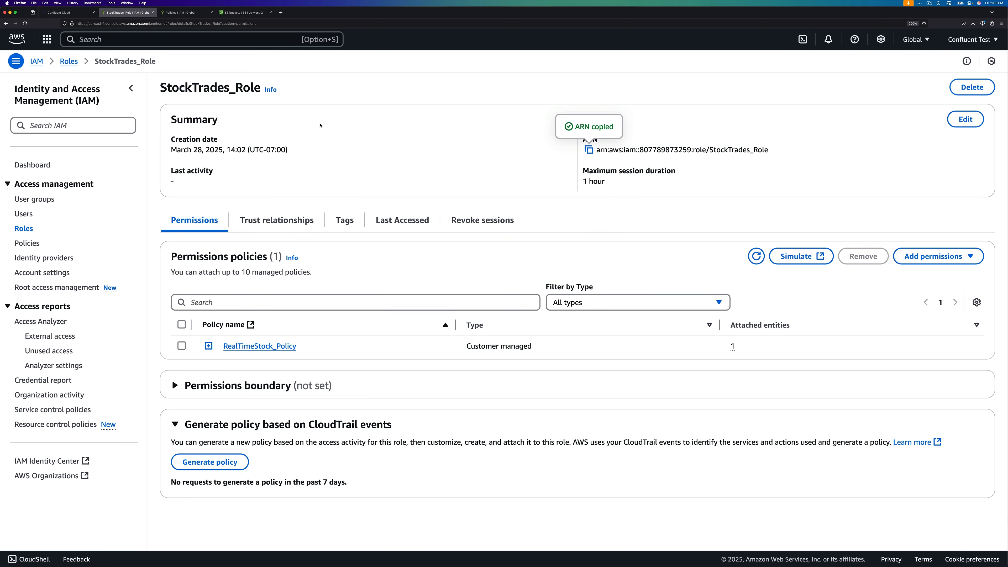
click(291, 220)
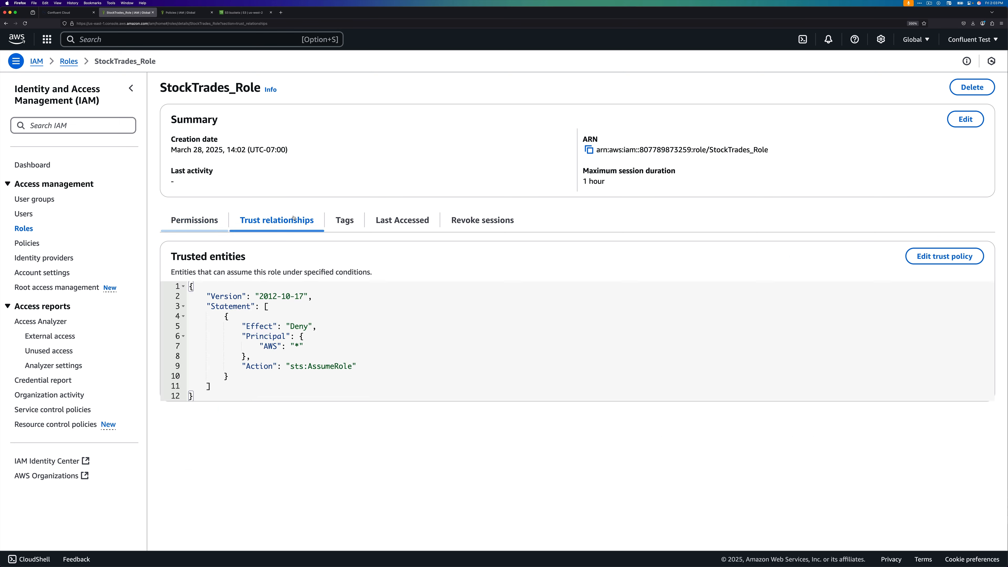
click(934, 257)
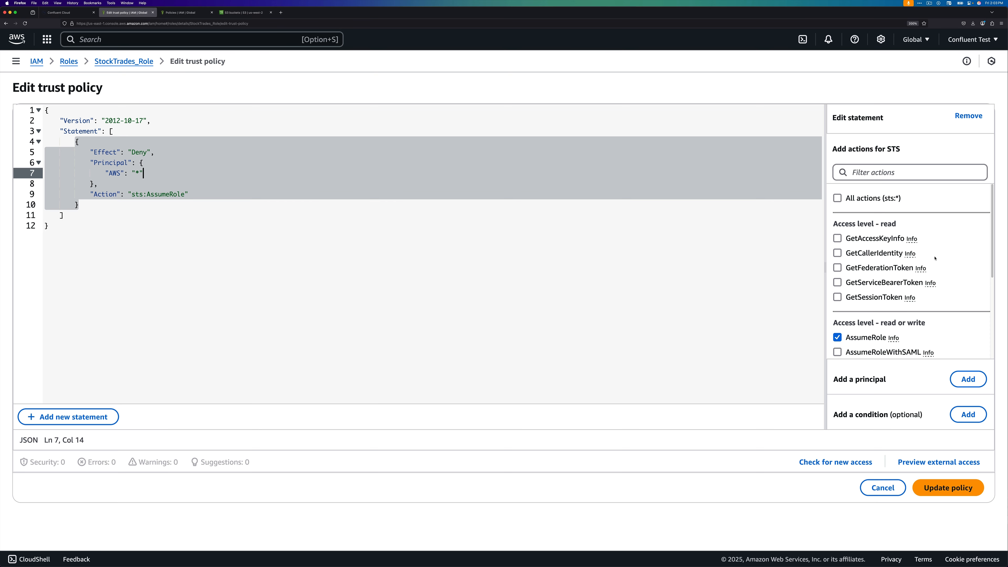
drag(300, 248, 31, 106)
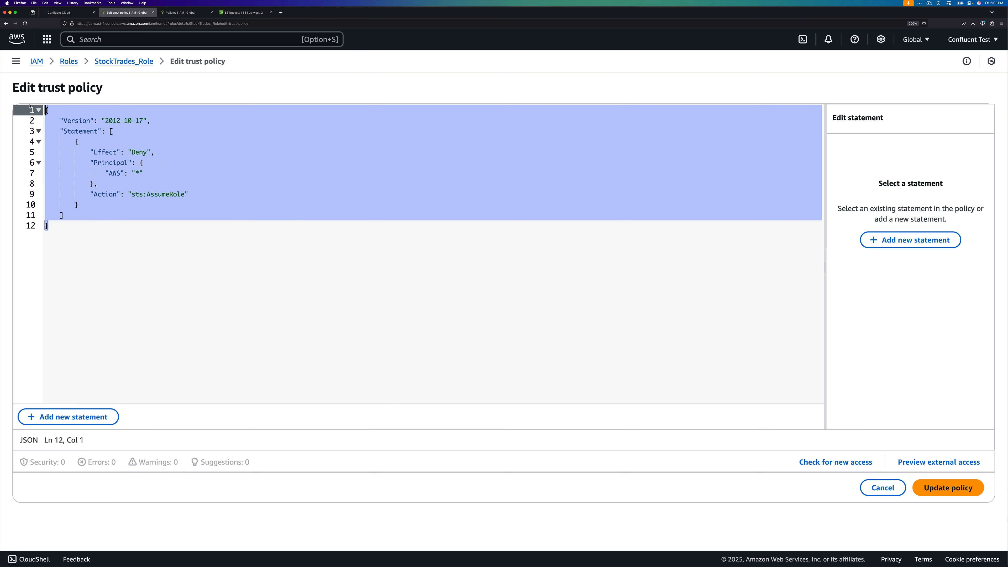
key(super+v)
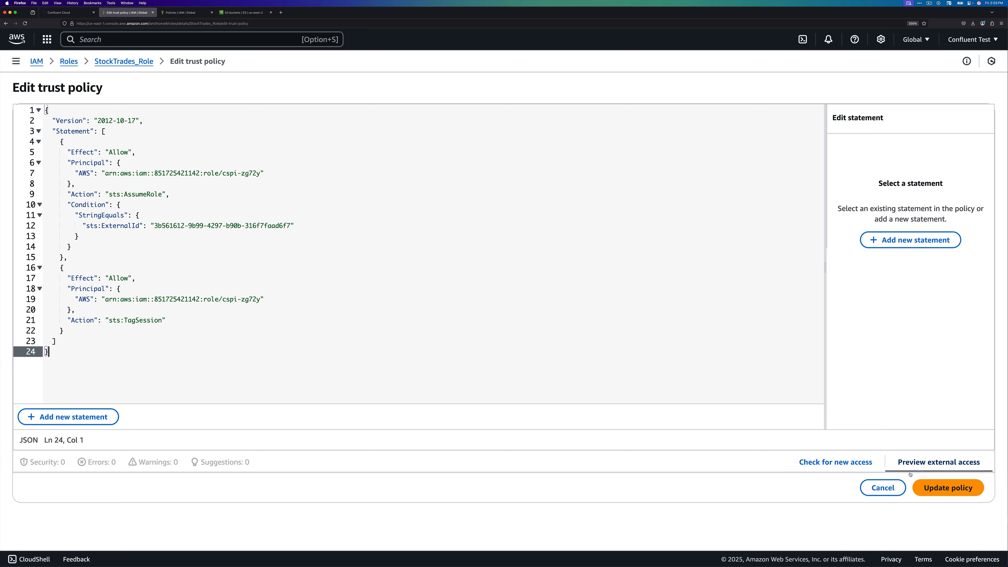
click(935, 487)
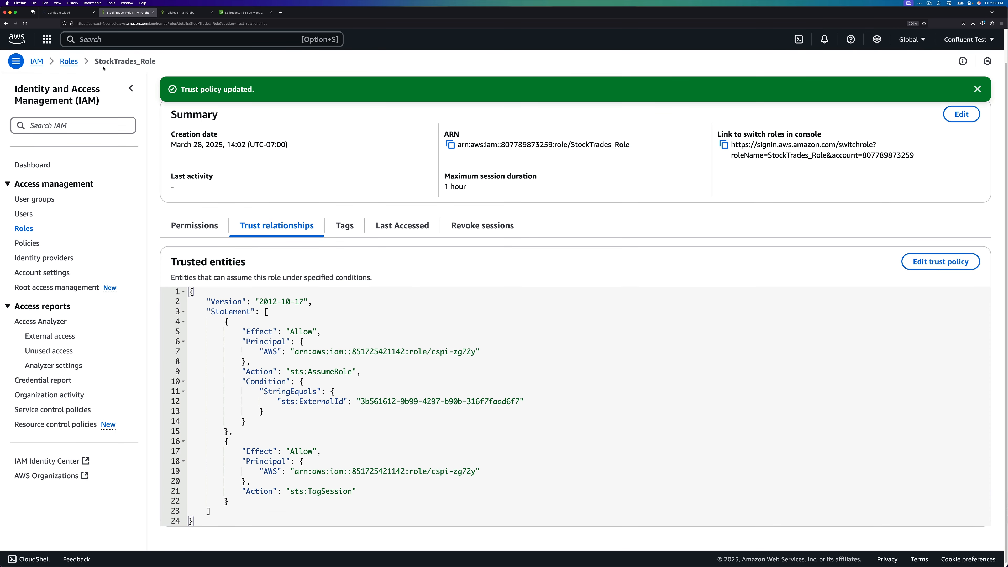
click(67, 15)
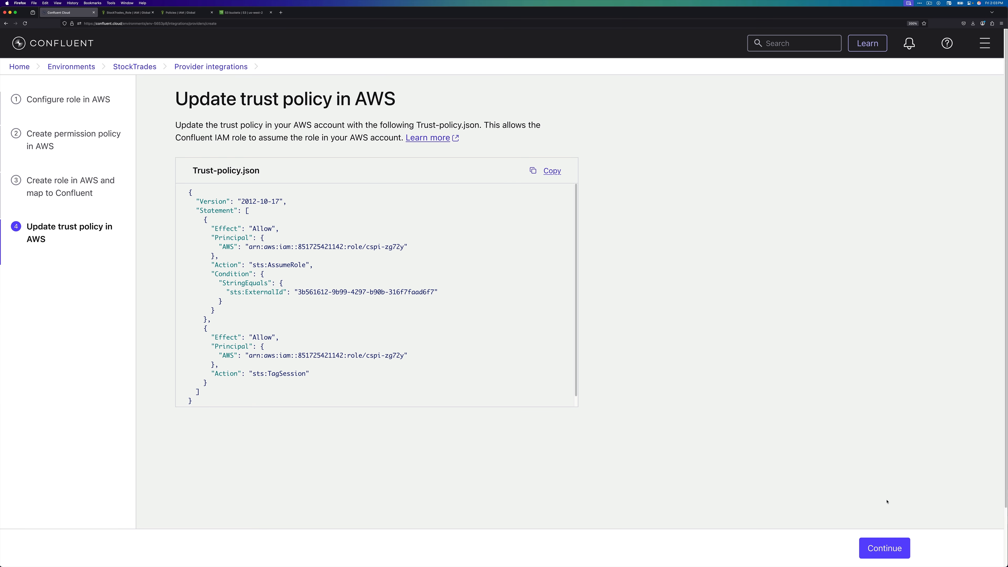
click(885, 548)
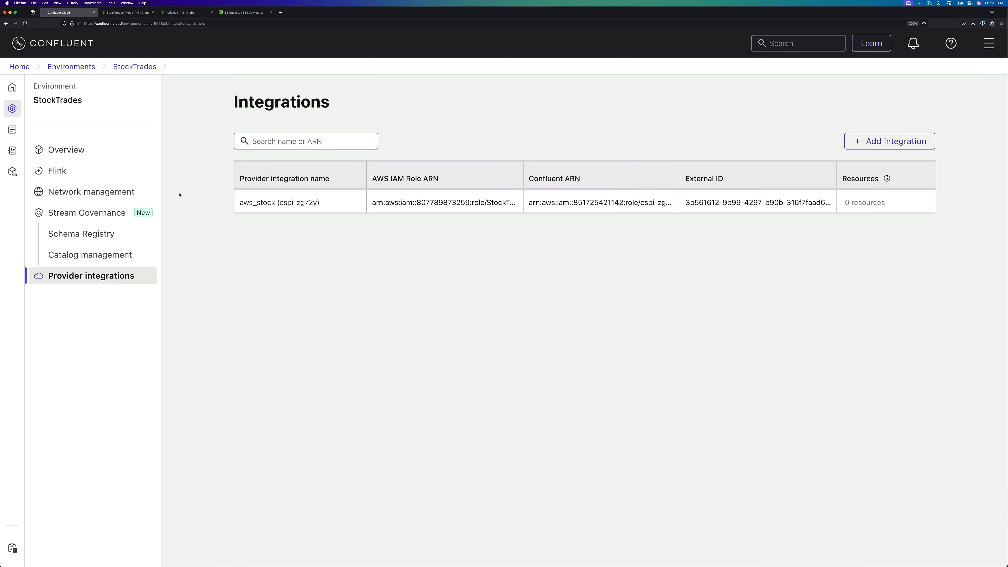
Step: Go to the StockTrades cluster's connectors and start adding an Amazon S3 Sink connector
click(135, 67)
click(277, 306)
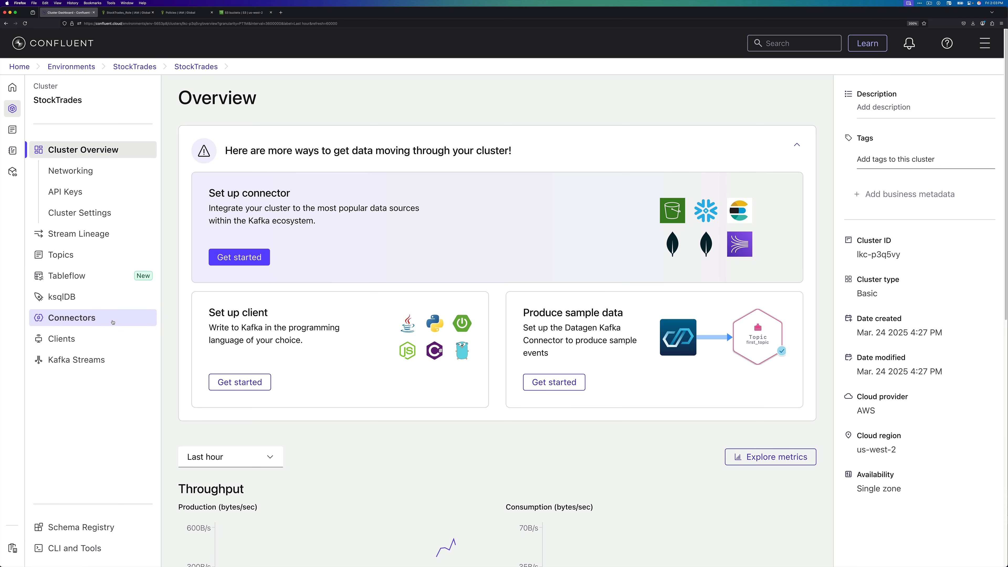
click(71, 318)
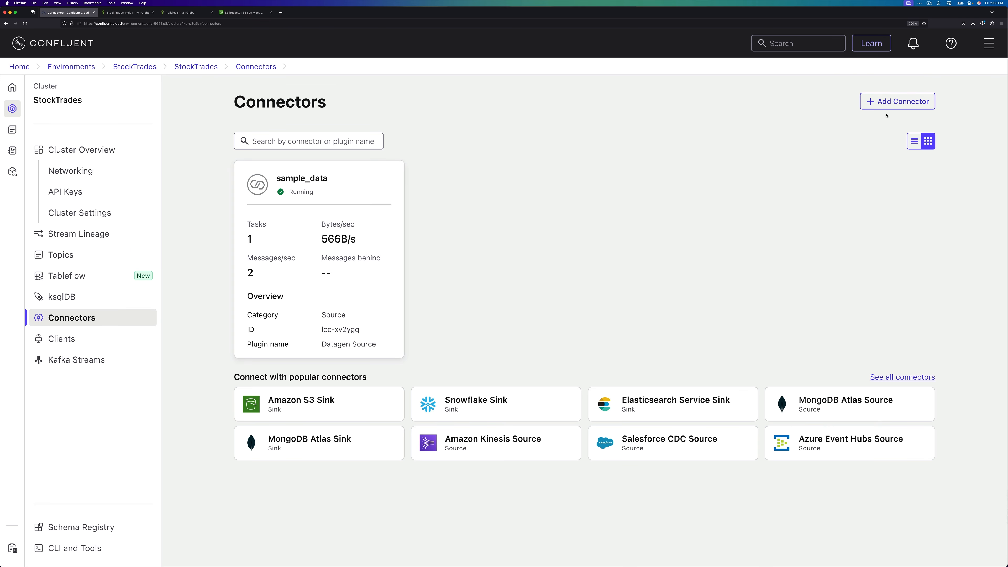
click(893, 101)
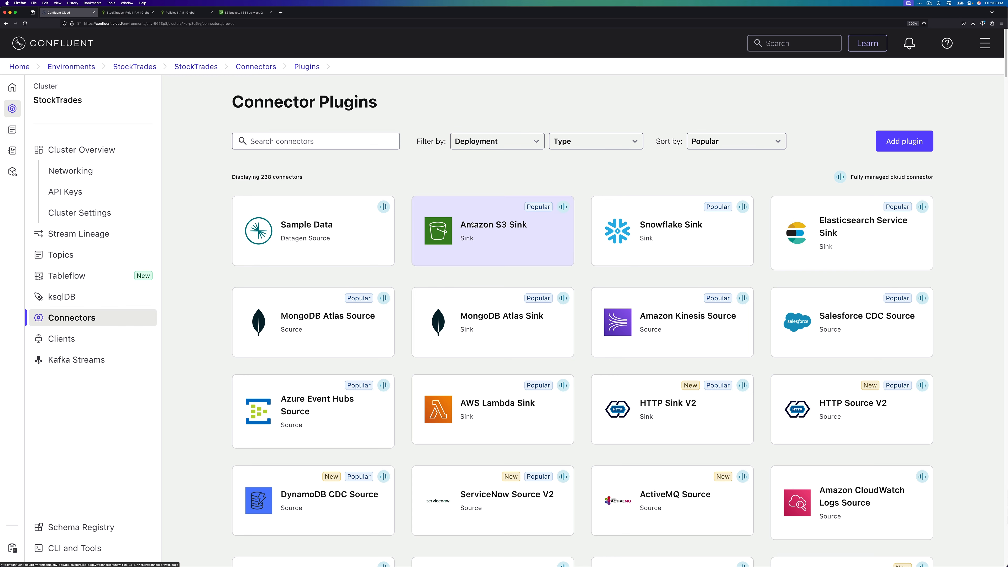
click(472, 225)
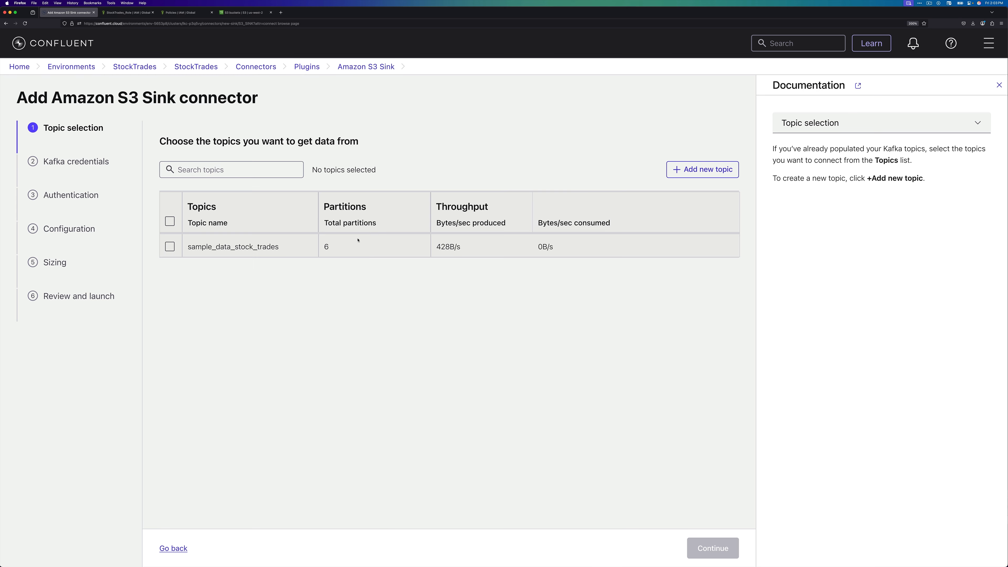
Step: Select the sample_data_stock_trades topic for the connector, generate and download a My account API key, and continue to authentication
click(170, 247)
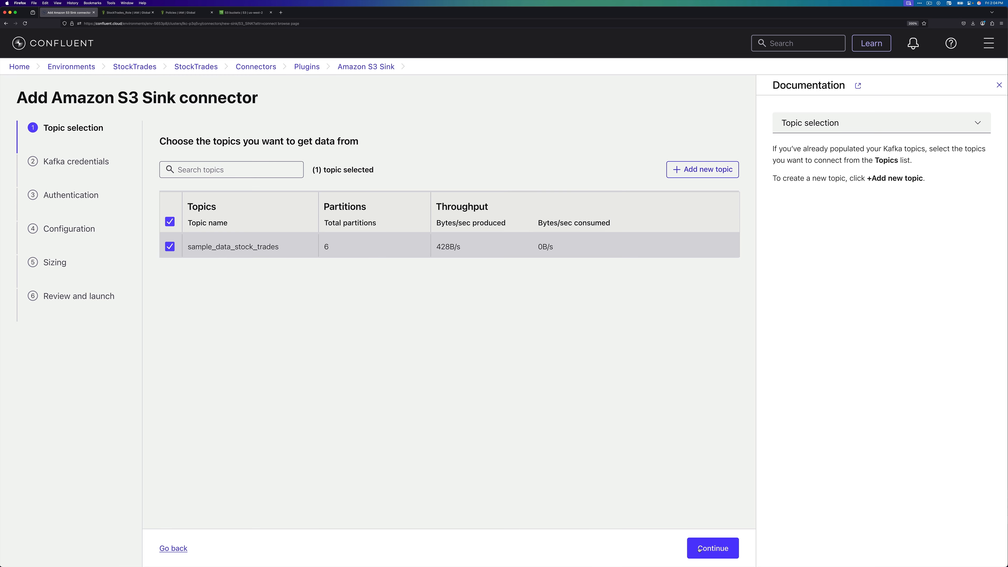
click(710, 547)
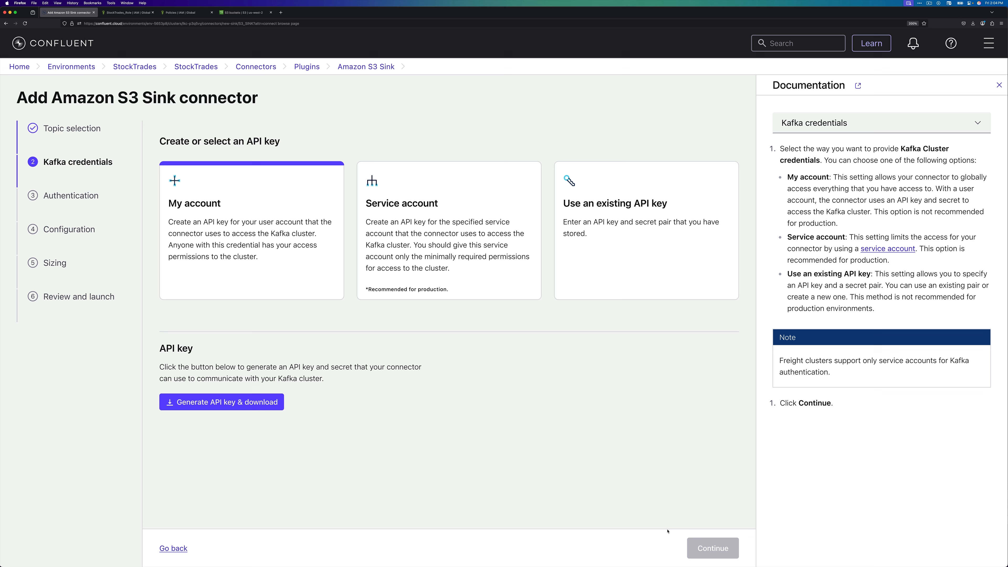
click(262, 405)
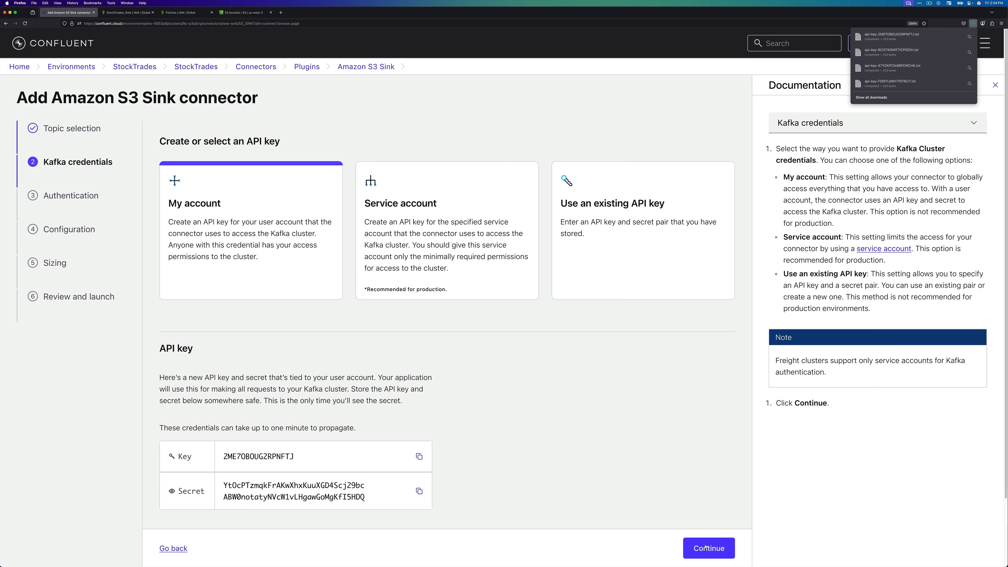
click(706, 547)
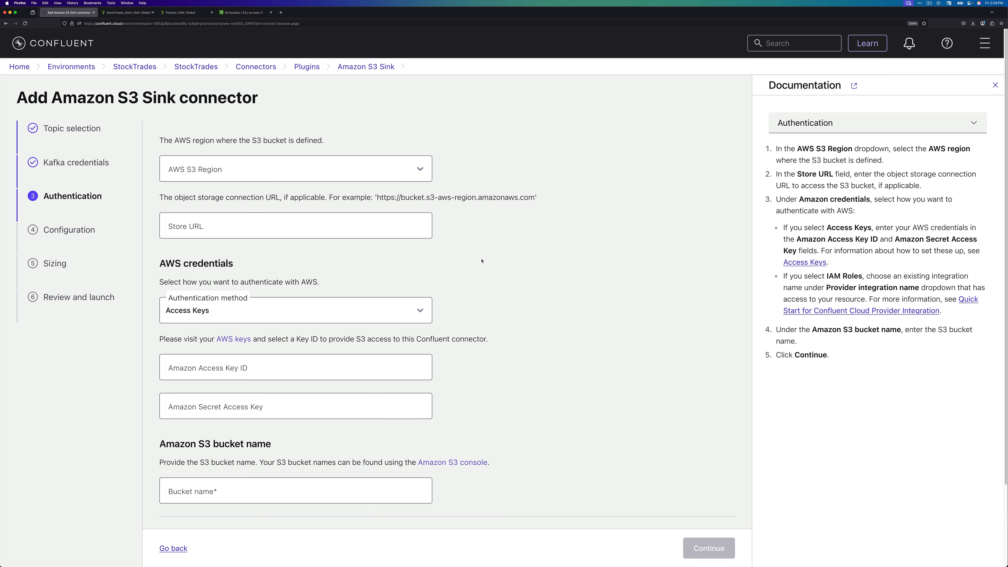
Step: Set the connector's AWS authentication method to IAM Roles with the aws_stock provider integration
click(367, 312)
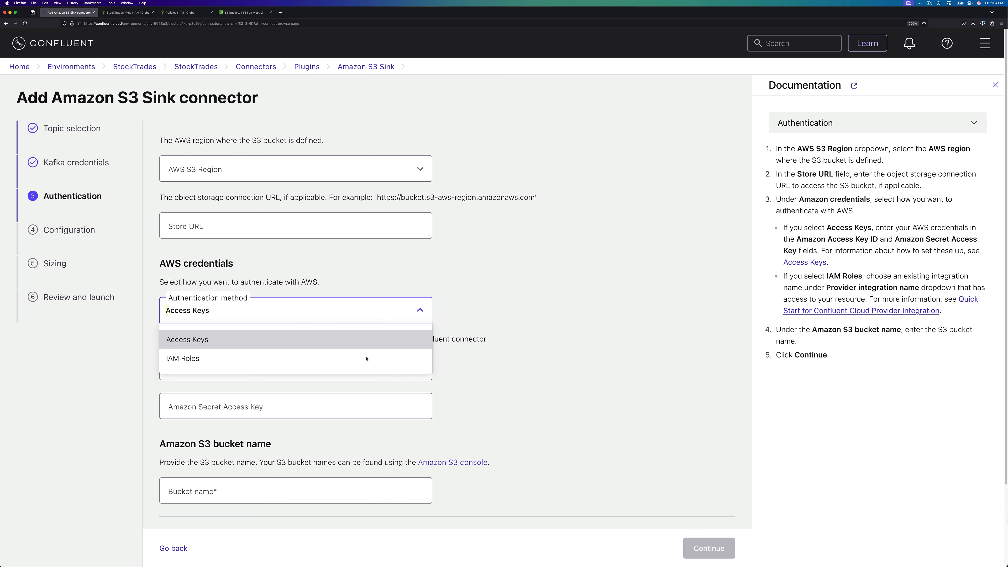
click(366, 359)
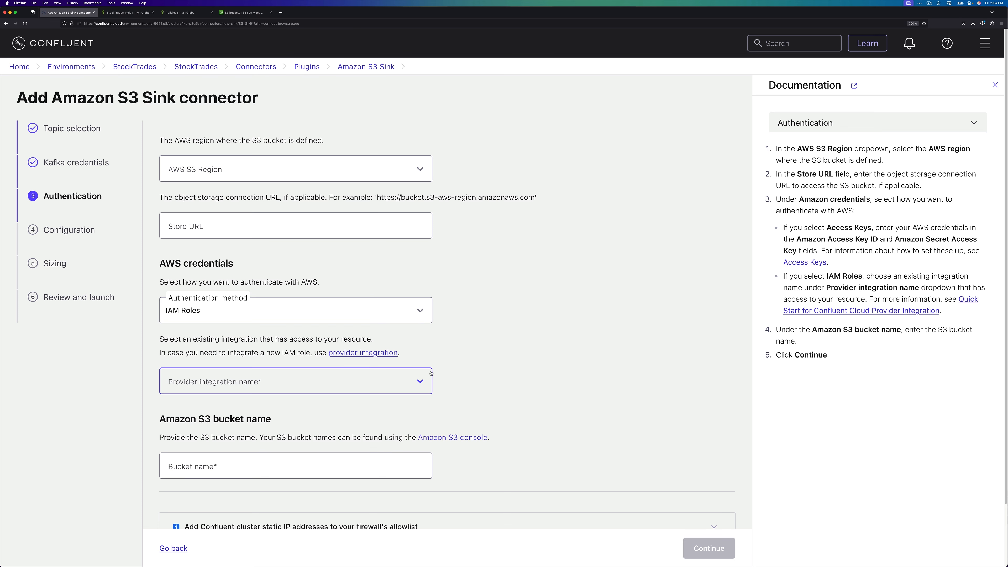
scroll(437, 353, down, 2)
click(421, 330)
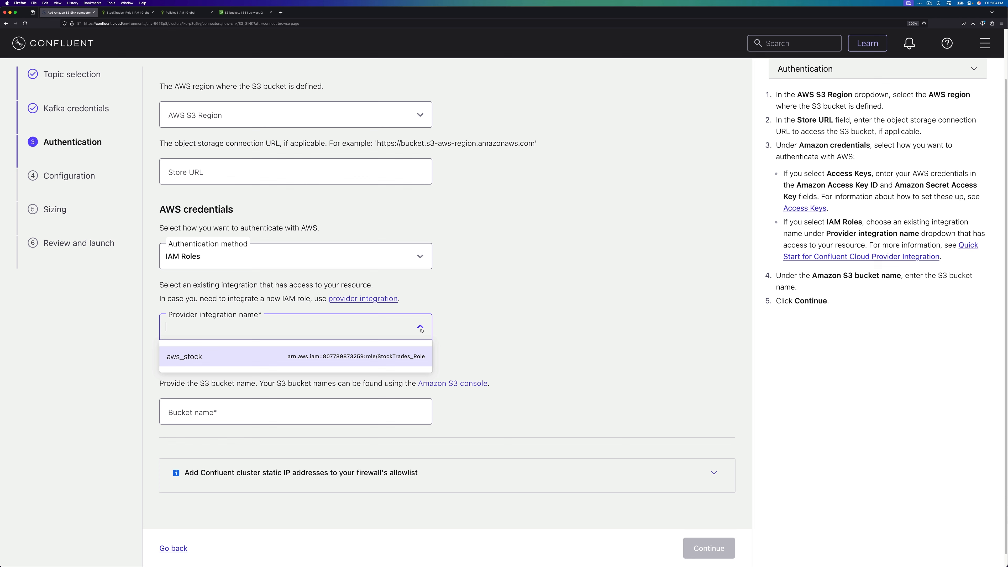
click(362, 357)
scroll(333, 222, down, 1)
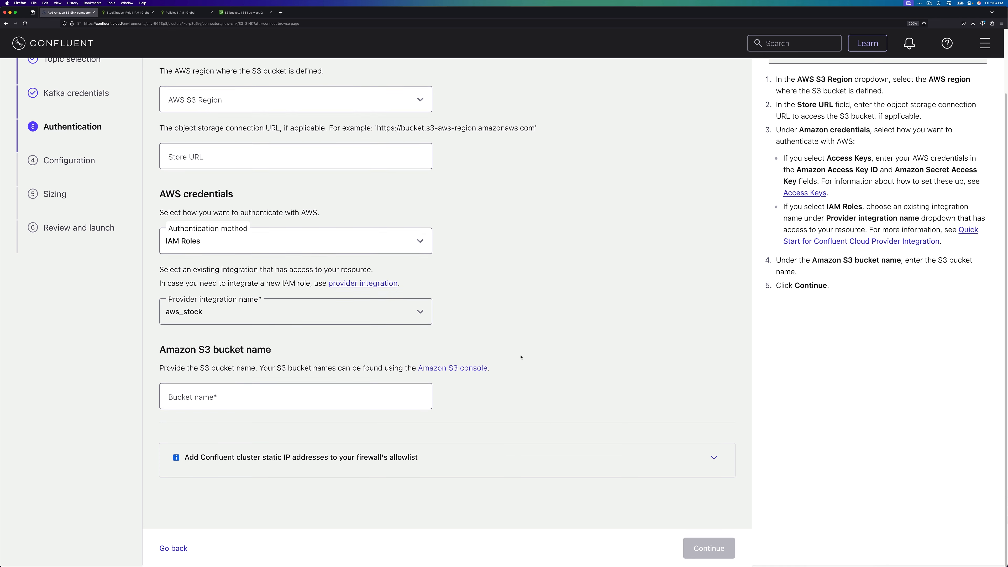
Step: Copy the bucket name realtimetradestock from the Amazon S3 bucket list into the connector's bucket name field in Confluent
click(243, 13)
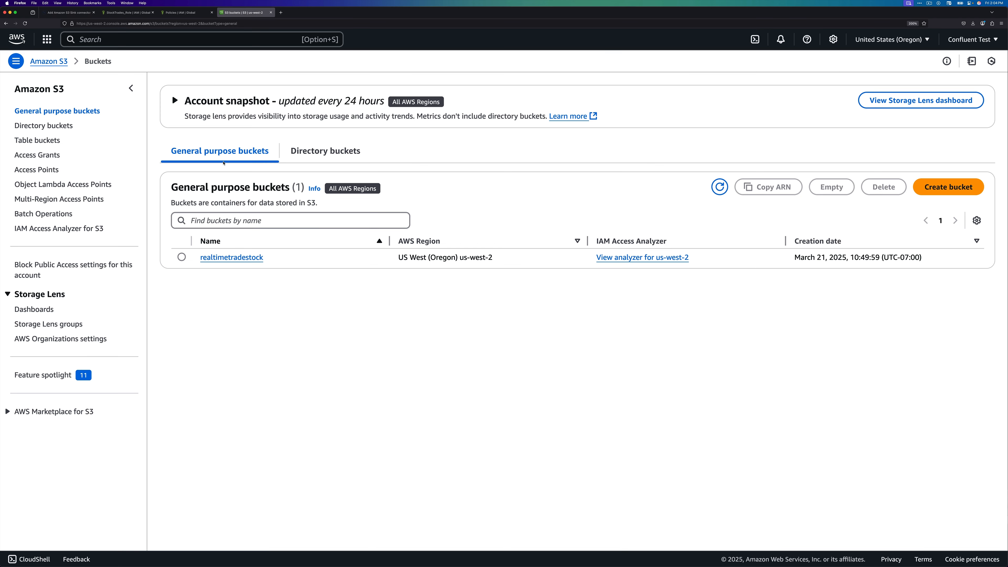
drag(265, 262, 201, 262)
key(super+c)
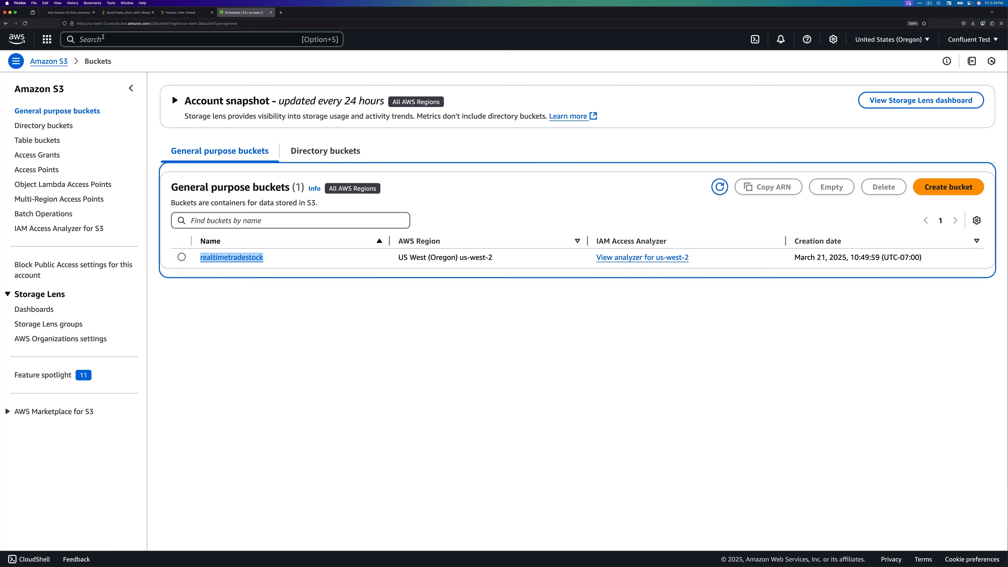
click(79, 13)
click(315, 396)
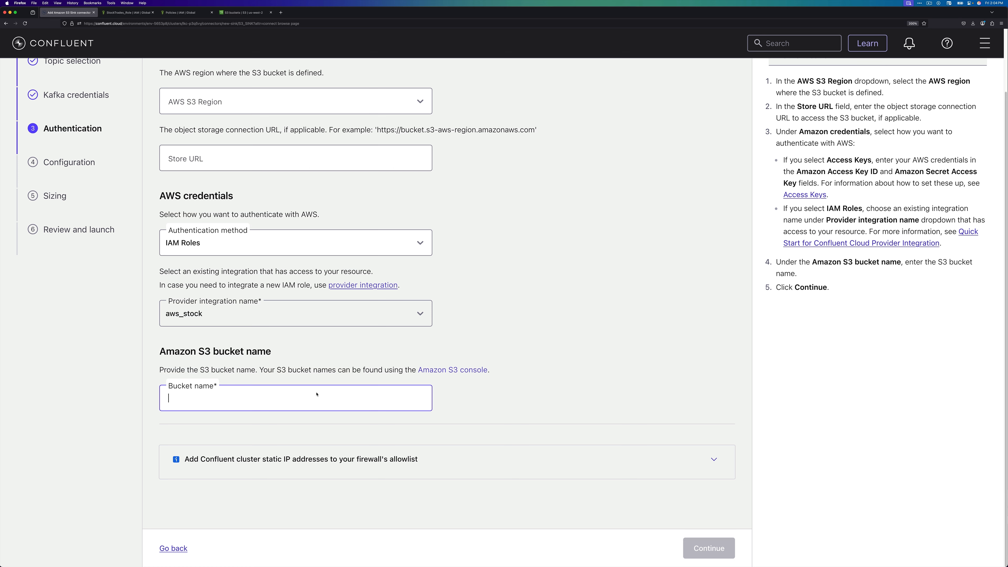
key(super+v)
click(531, 402)
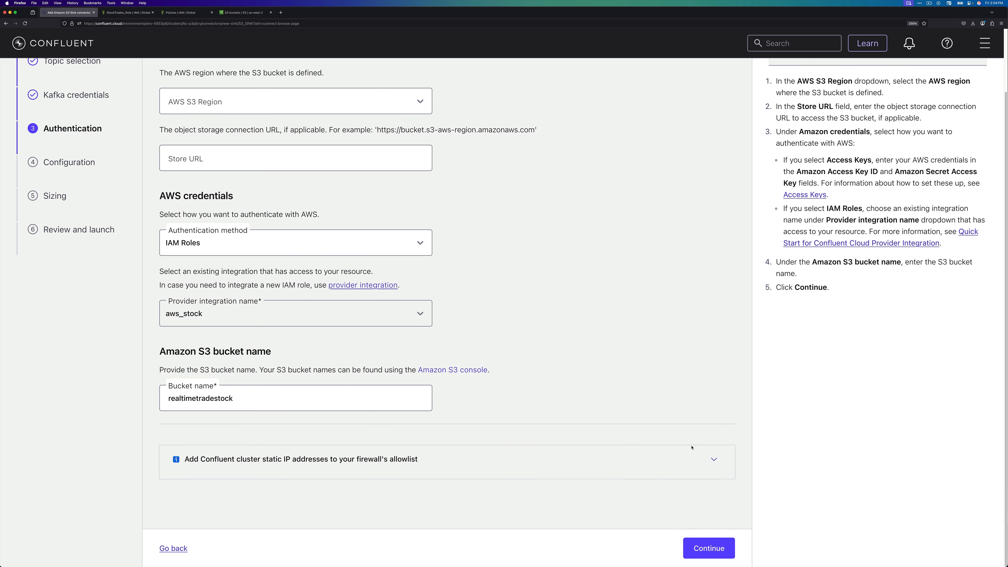
Step: Show the Confluent cluster static IP addresses for the firewall allowlist, and continue to the connector's configuration
click(722, 461)
scroll(691, 413, down, 5)
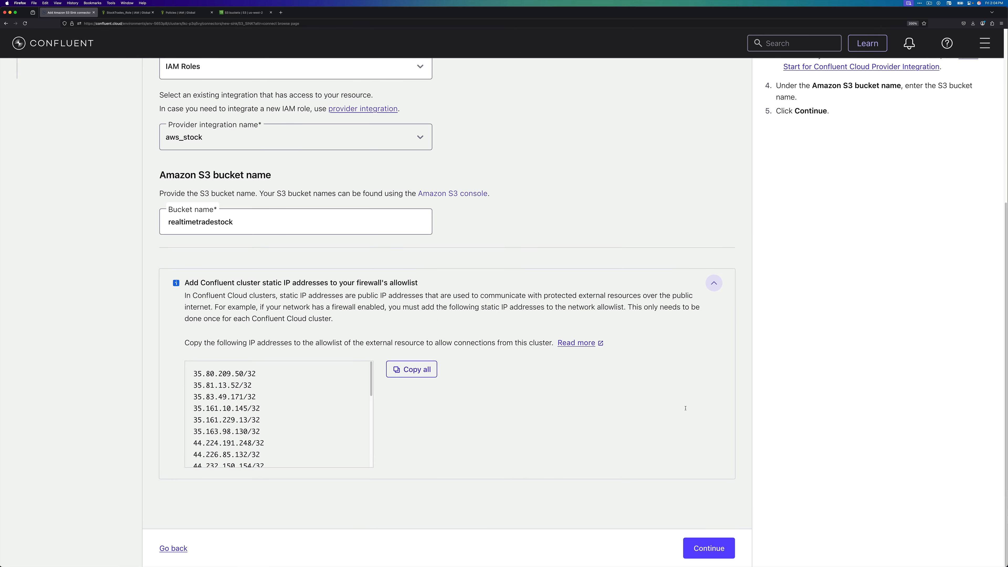
click(708, 548)
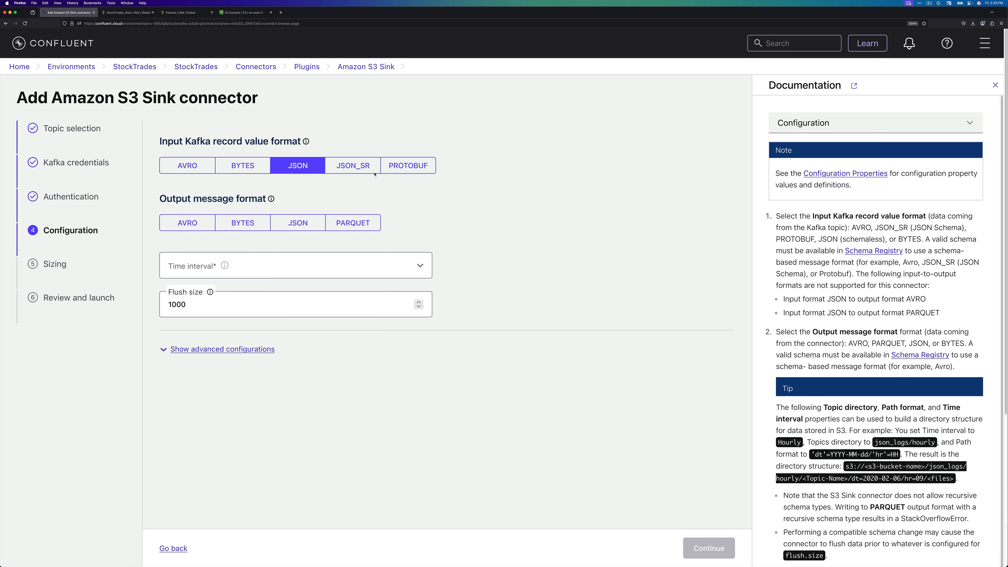
Step: Set the input Kafka record value format to JSON_SR, the output message format to JSON, and the time interval to HOURLY
click(373, 171)
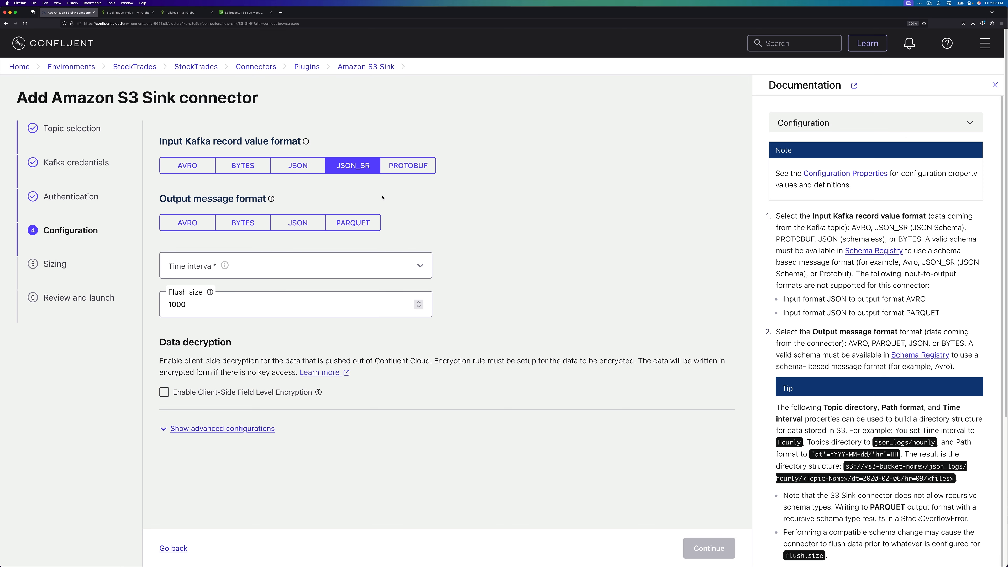
click(311, 226)
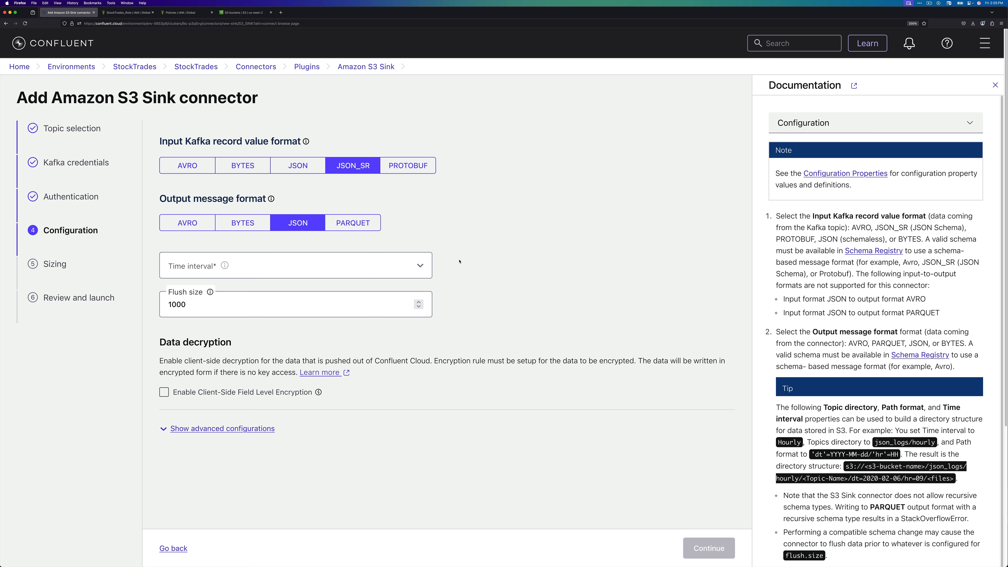
click(417, 266)
click(388, 311)
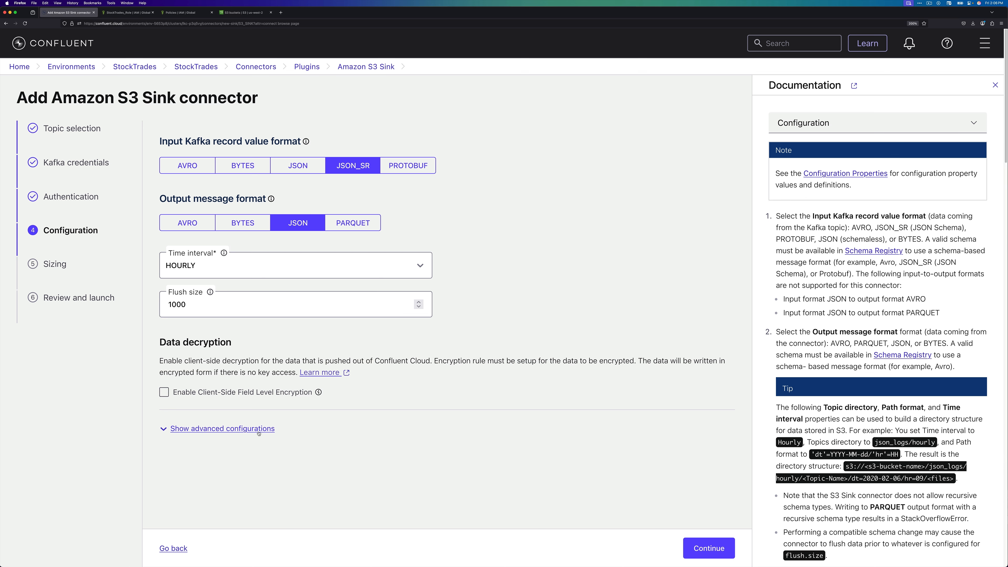
Step: Look over the connector's advanced configurations, keep the defaults, and continue through sizing with 1 task to the review stage
click(272, 430)
scroll(476, 428, down, 6)
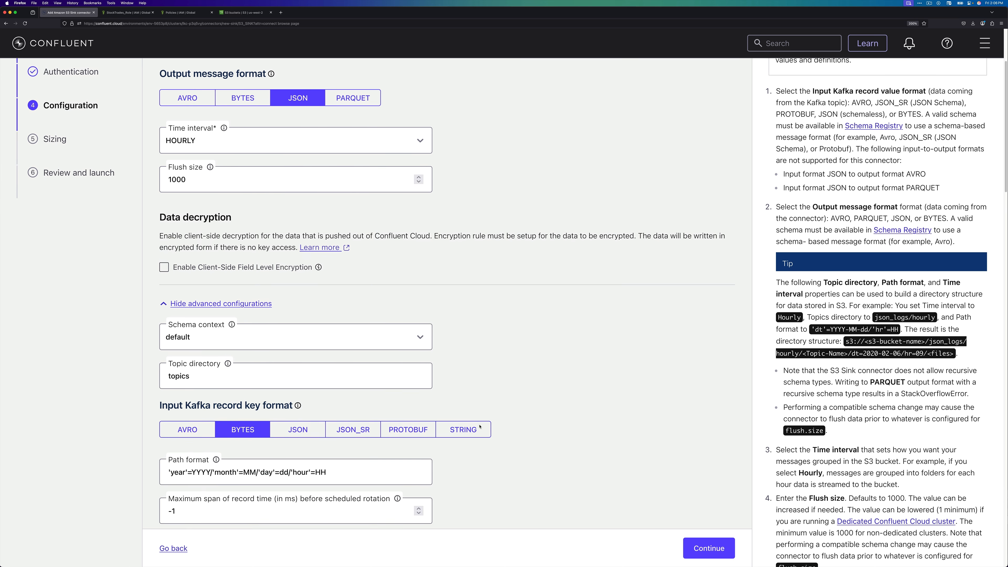
scroll(526, 426, down, 1)
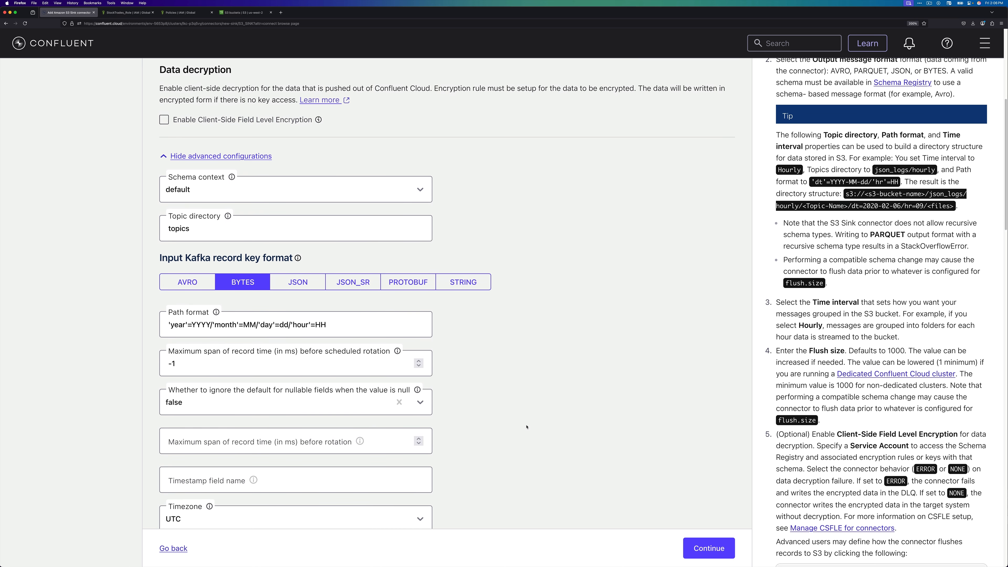
click(691, 549)
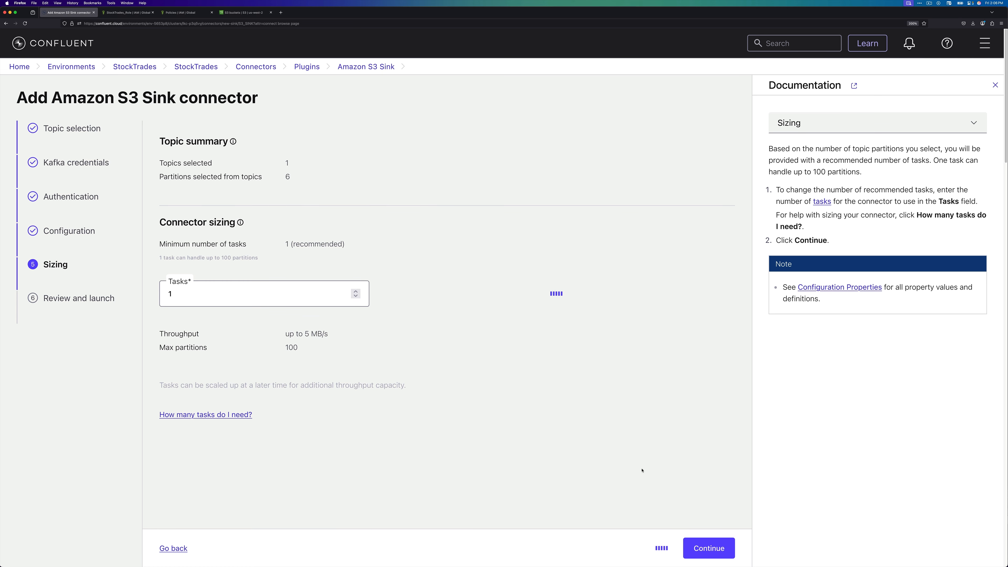
click(692, 548)
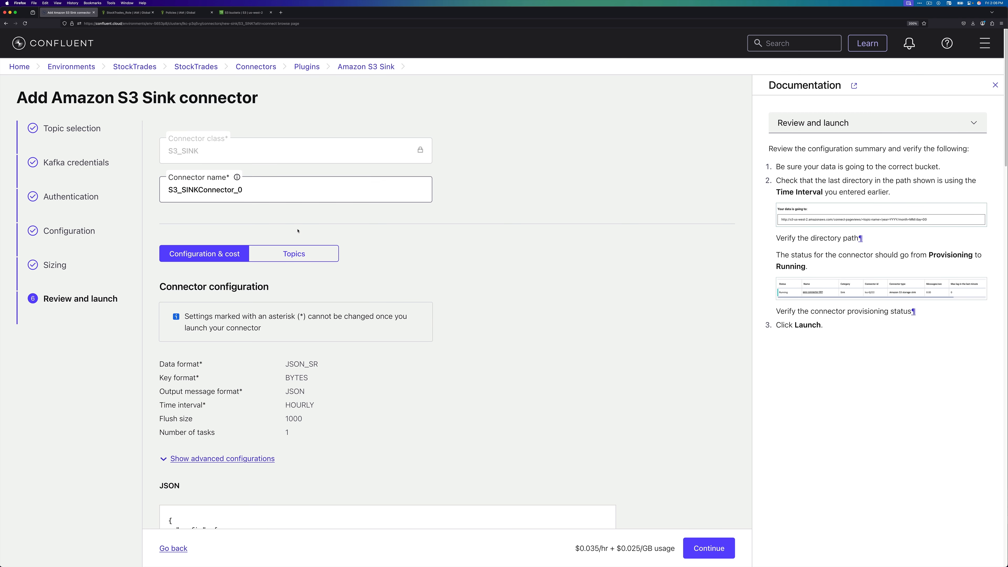
Step: Name the connector S3Sink_IAM, review its JSON configuration, and launch it
double_click(218, 195)
text(S3Sink_IAM)
scroll(670, 399, down, 10)
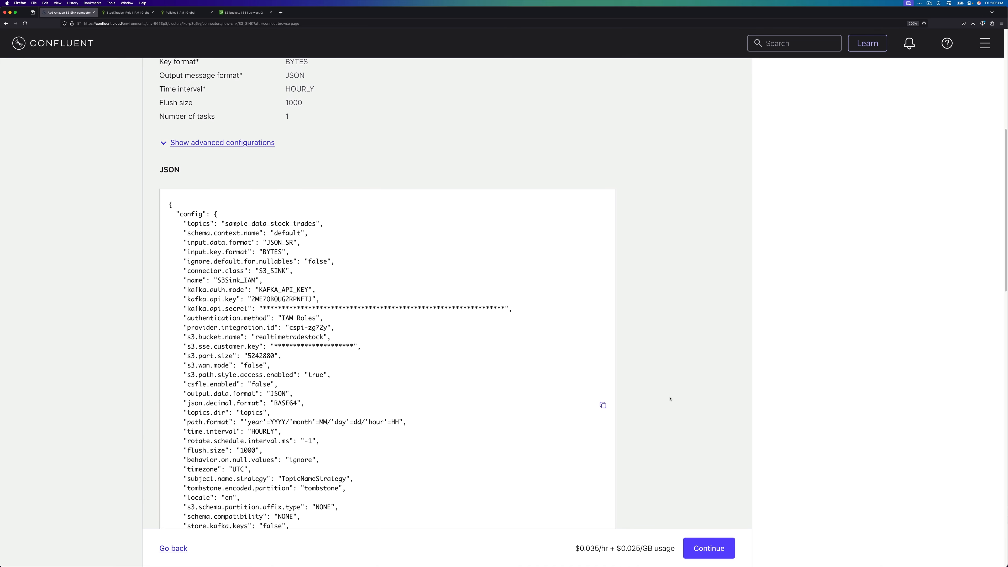
scroll(670, 398, down, 3)
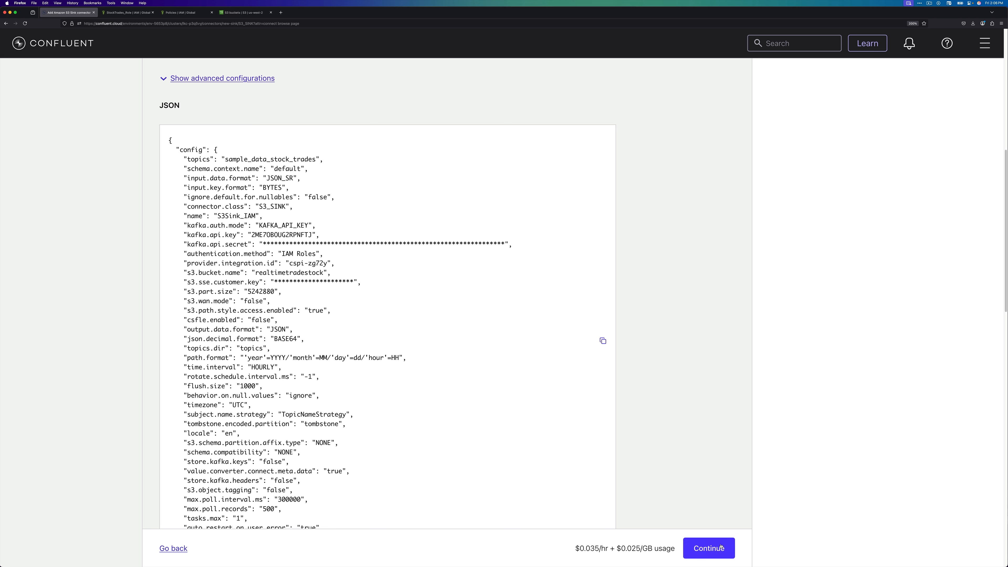
click(709, 548)
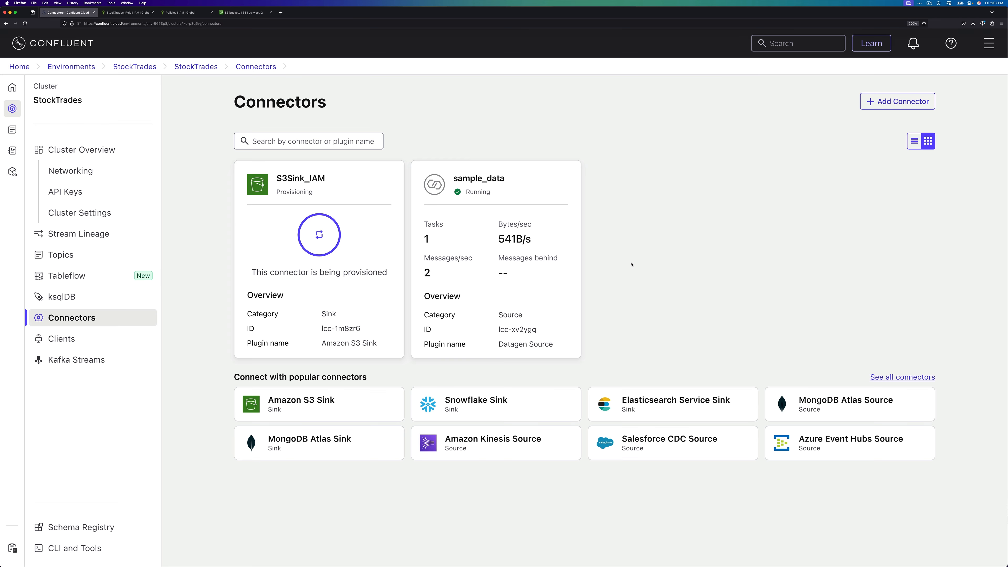
Step: Check the S3Sink_IAM connector's overview, and refresh the object list of the realtimetradestock bucket in Amazon S3
click(379, 256)
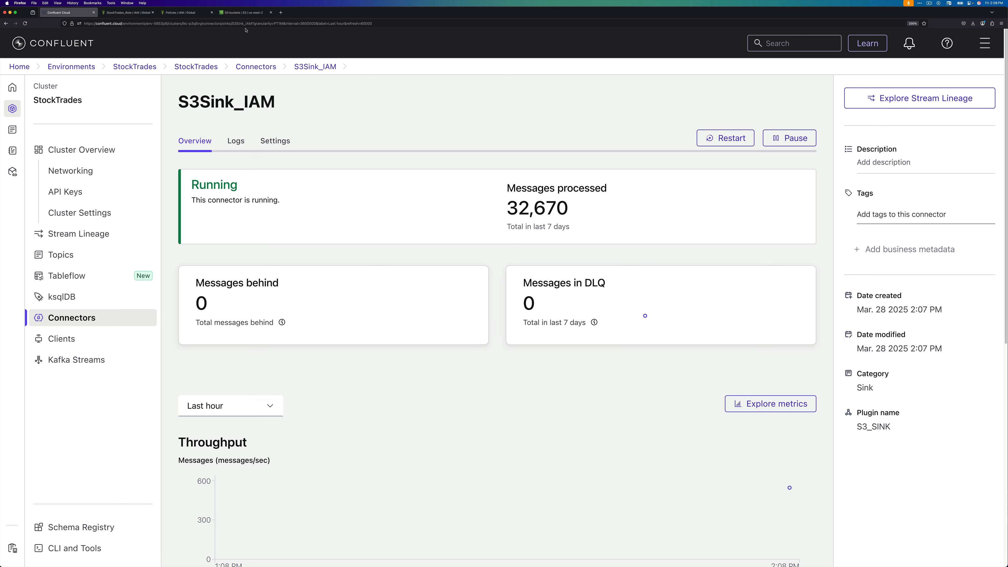
click(239, 13)
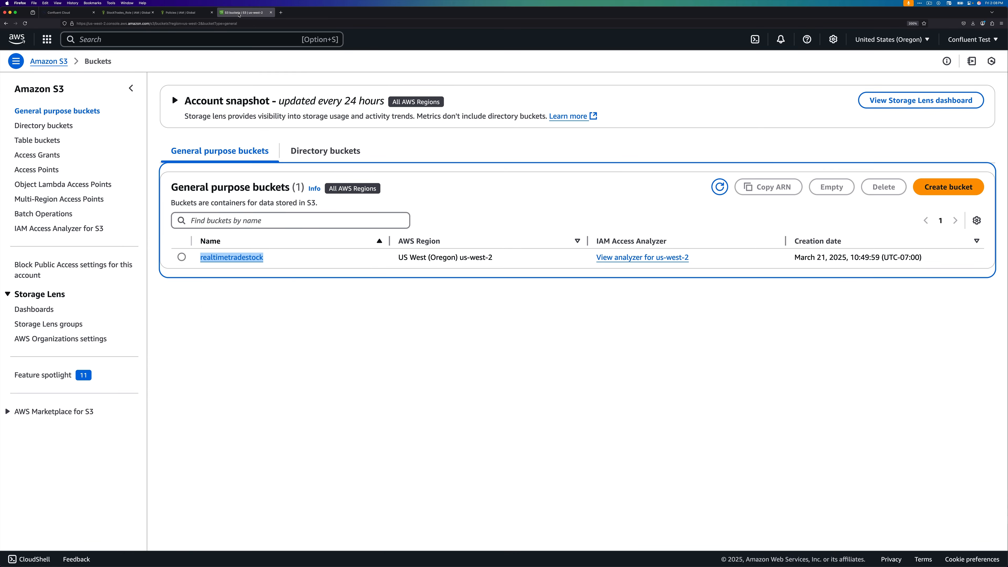
click(230, 258)
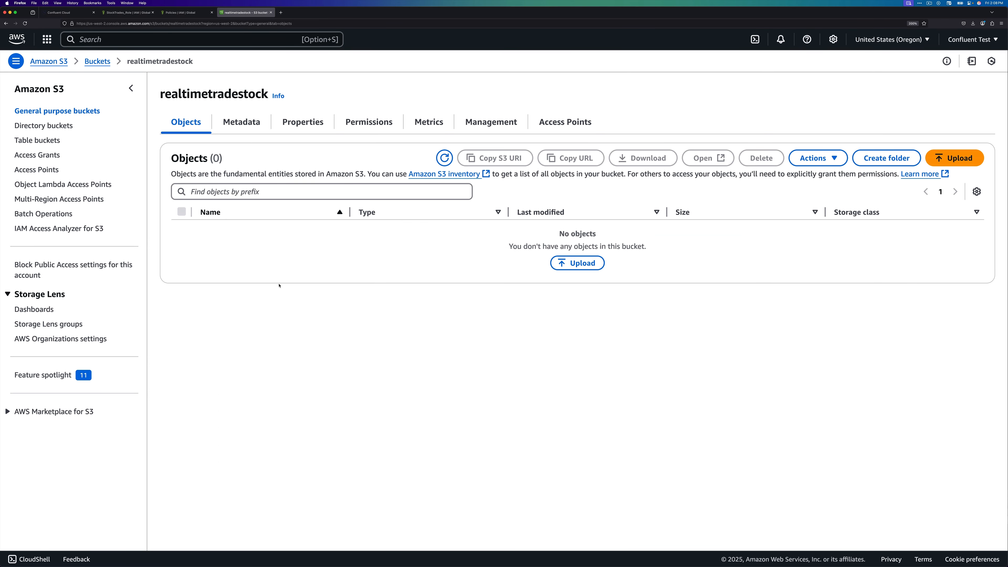
click(444, 157)
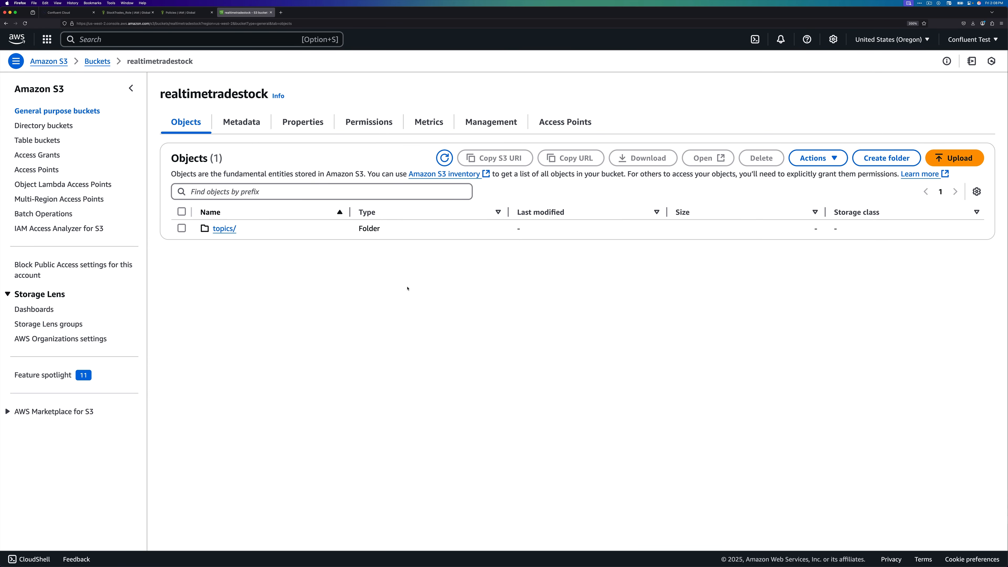